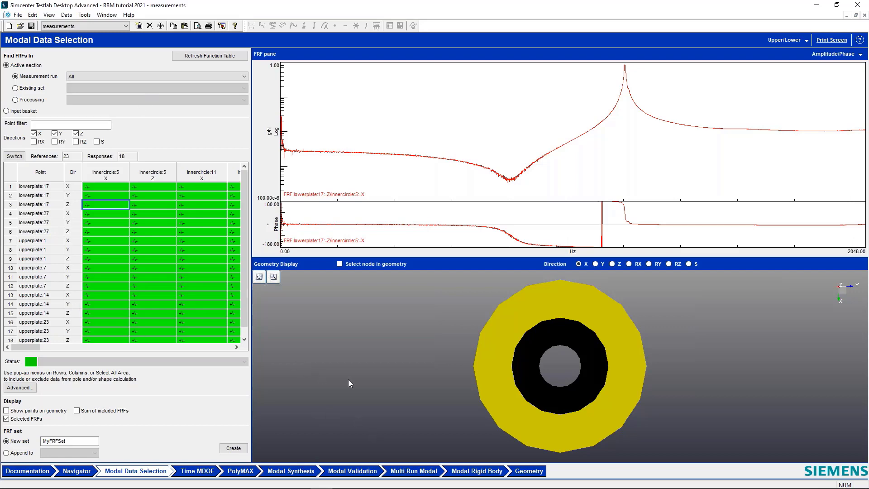
- Open the Modal Rigid Body worksheet and inspect the low-frequency start of the upperplate:1 Z / innercircle:5 X FRF
click(473, 473)
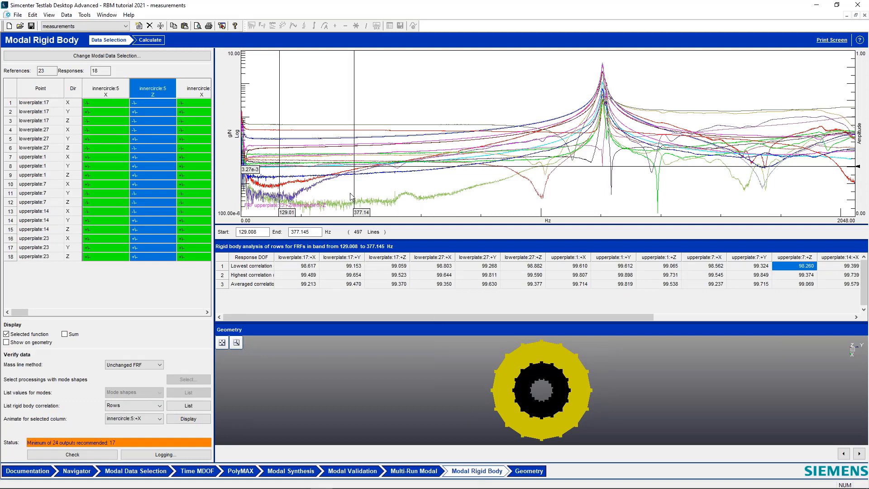
click(107, 174)
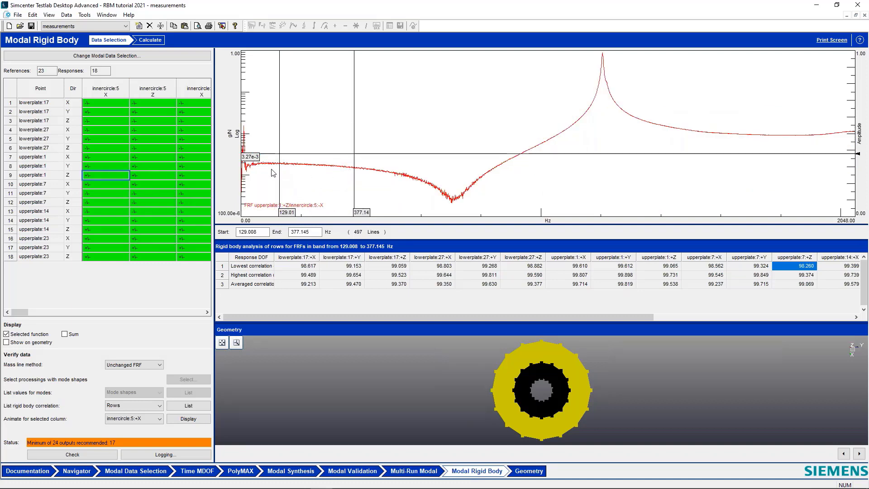
drag(263, 178, 246, 178)
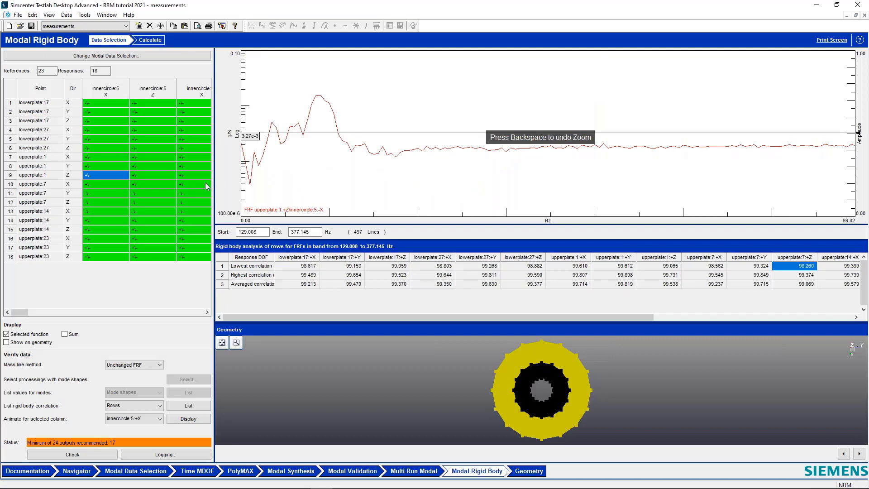
key(BackSpace)
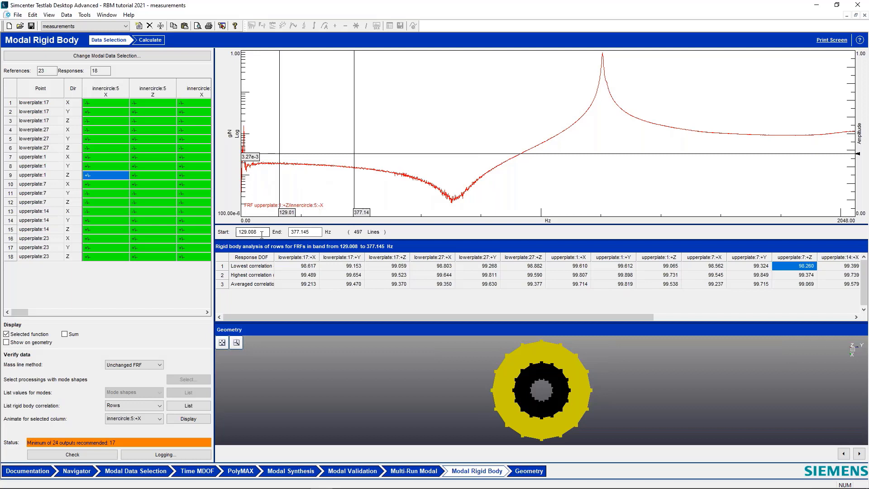
- Set the end frequency of the rigid body analysis band to 377 Hz
key(Tab)
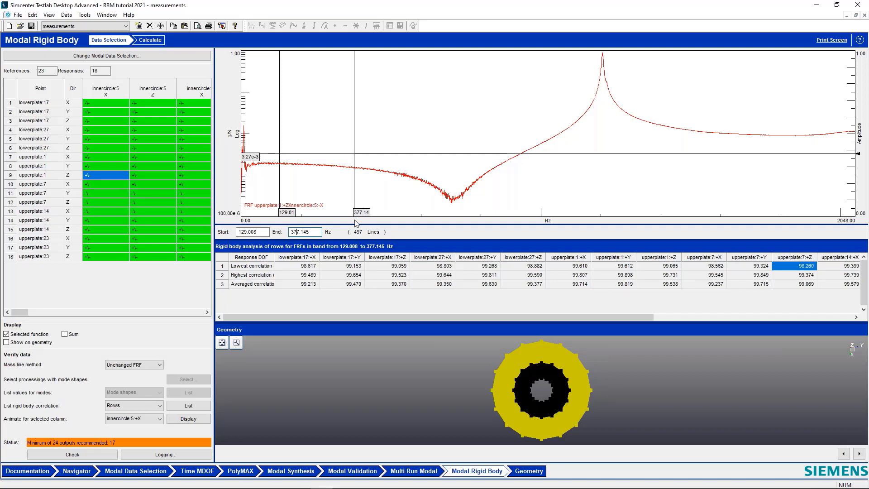
drag(364, 221, 314, 221)
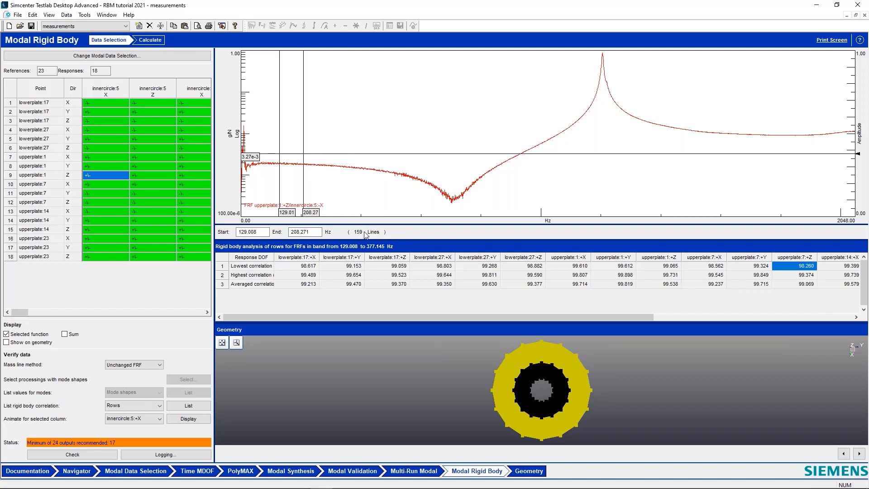
double_click(312, 213)
text(377)
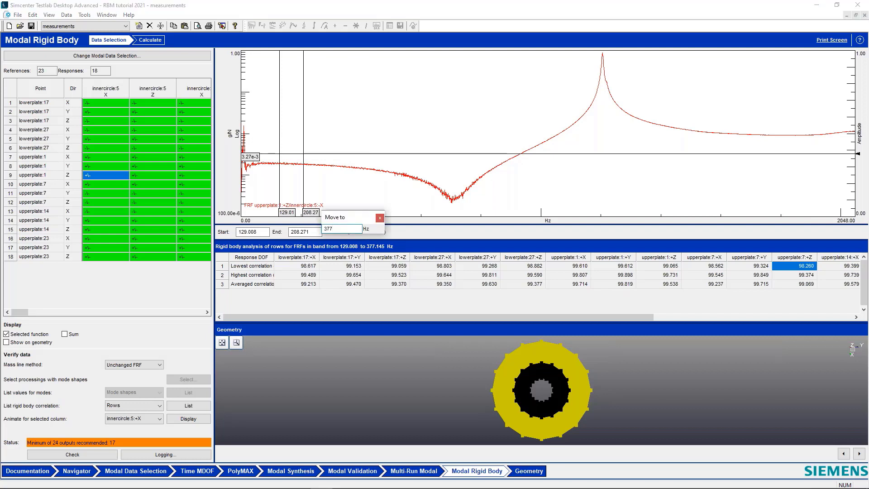
key(Return)
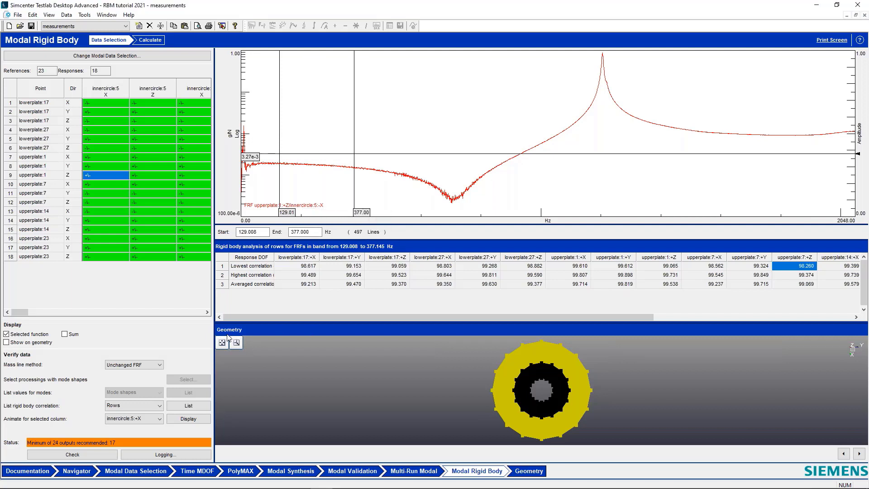
- Compare the FRFs of the innercircle:5 Z reference, the full FRF set and the single upperplate:7 X / innercircle:5 X function
click(100, 88)
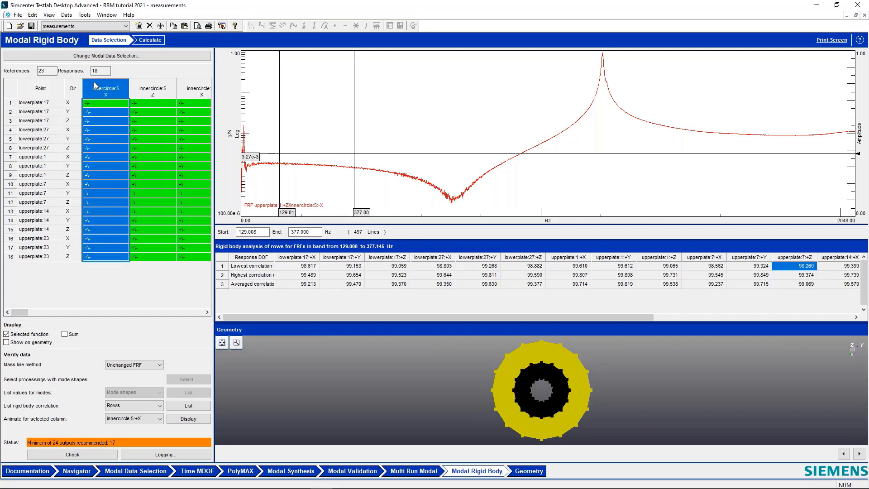
click(153, 87)
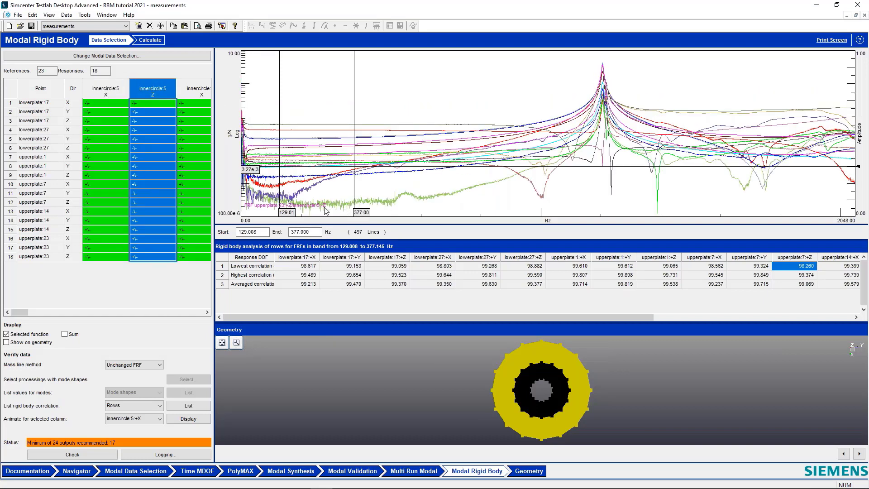
click(15, 88)
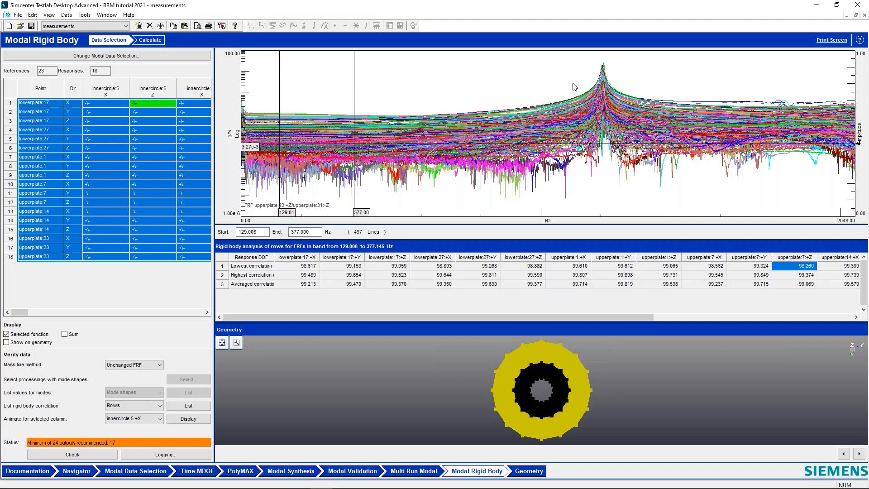
mouse_move(605, 75)
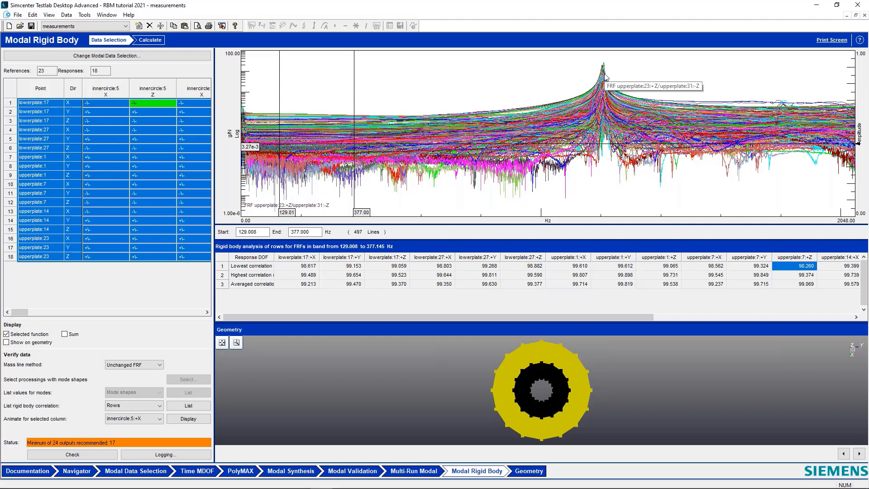
click(121, 185)
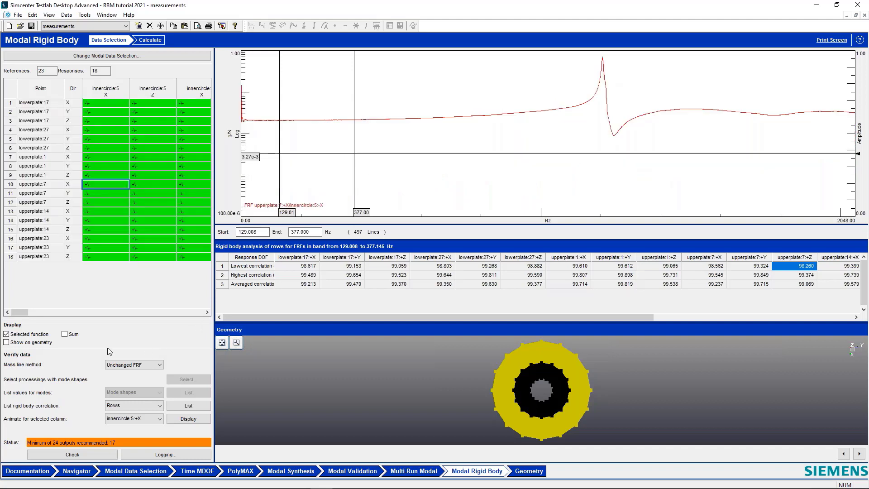
- Keep Unchanged FRF as the mass line method and run the data check
click(131, 365)
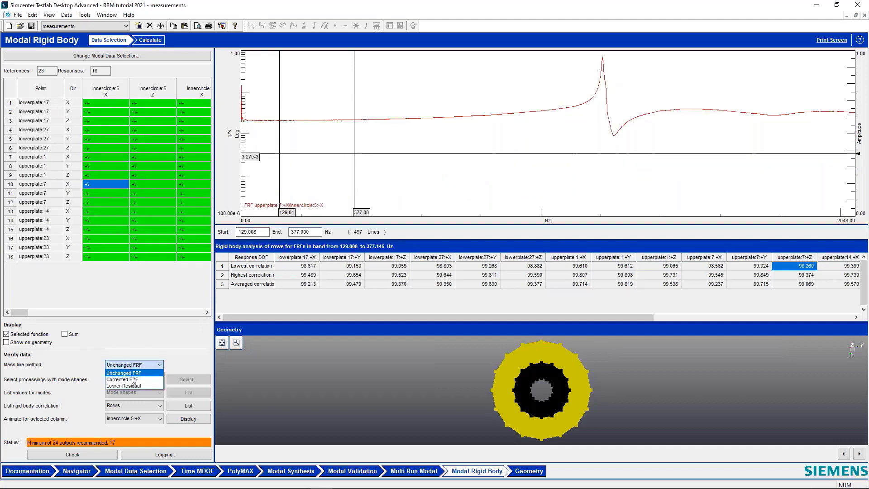
click(138, 374)
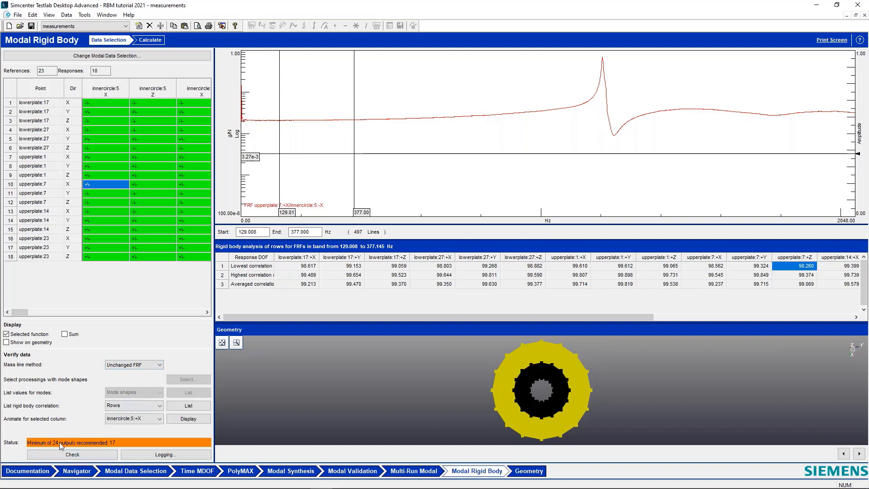
click(71, 456)
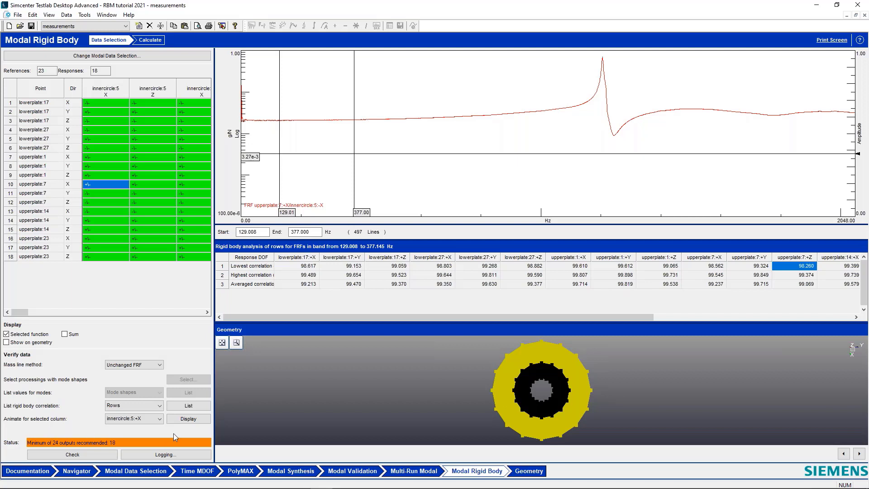
- Review the check log for the recommended input and output counts and the rigid body correlations
click(185, 455)
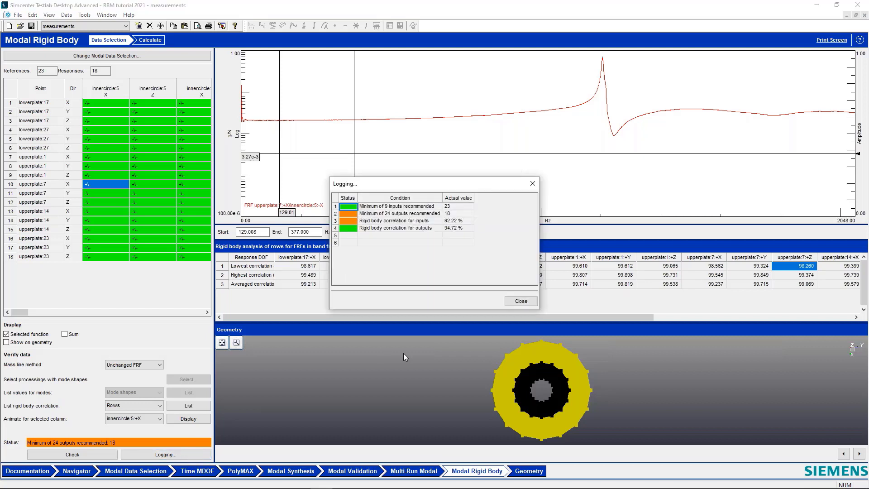
click(379, 215)
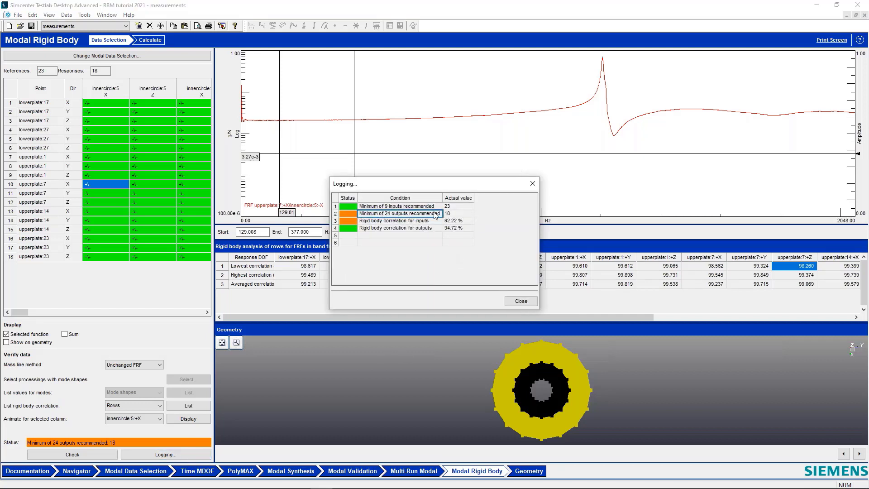
click(451, 213)
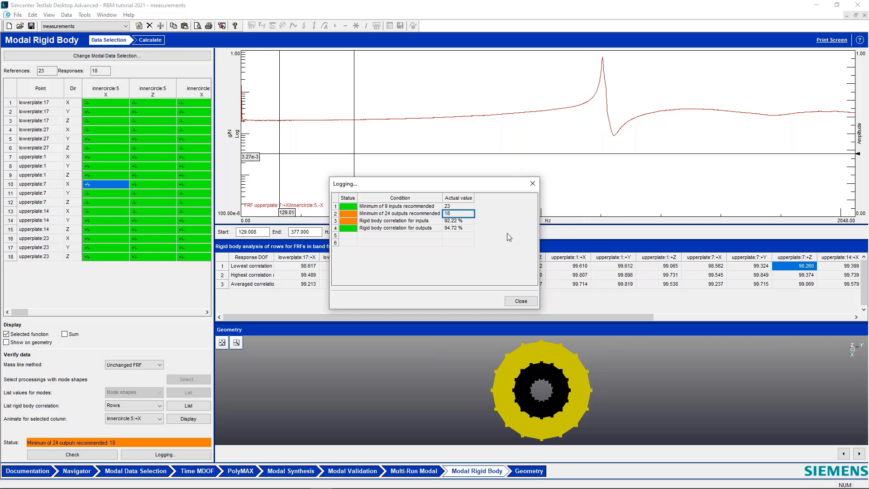
click(461, 223)
click(456, 229)
click(522, 301)
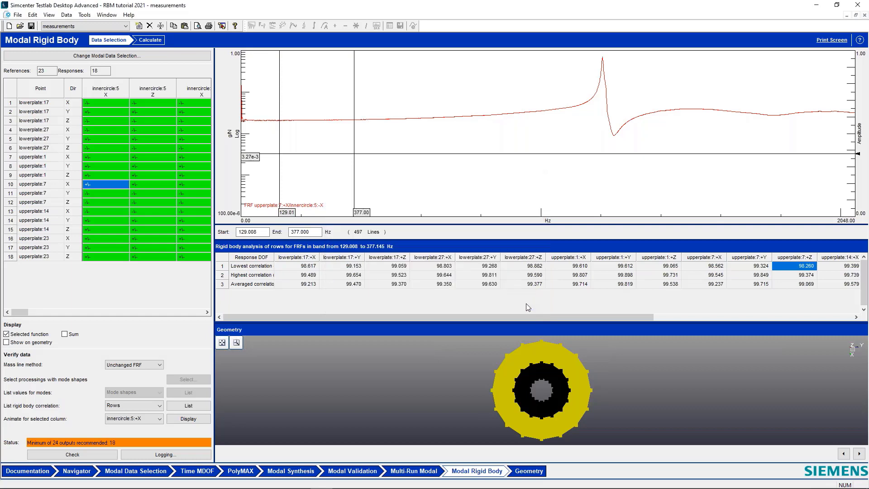
- For the rigid body calculation, name both the center-of-gravity node and the processing COG_unchangFRF, keeping 1 Hz, 0.1 % damping and DOF mask *
click(159, 39)
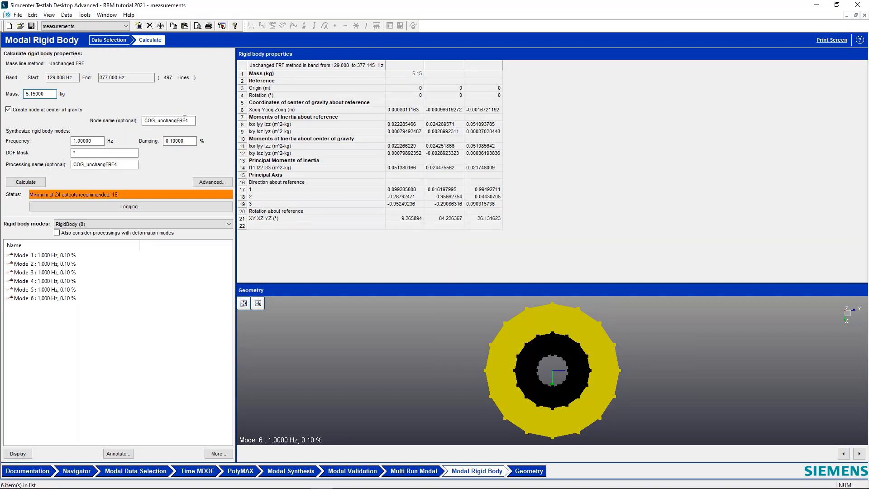
click(185, 119)
click(128, 167)
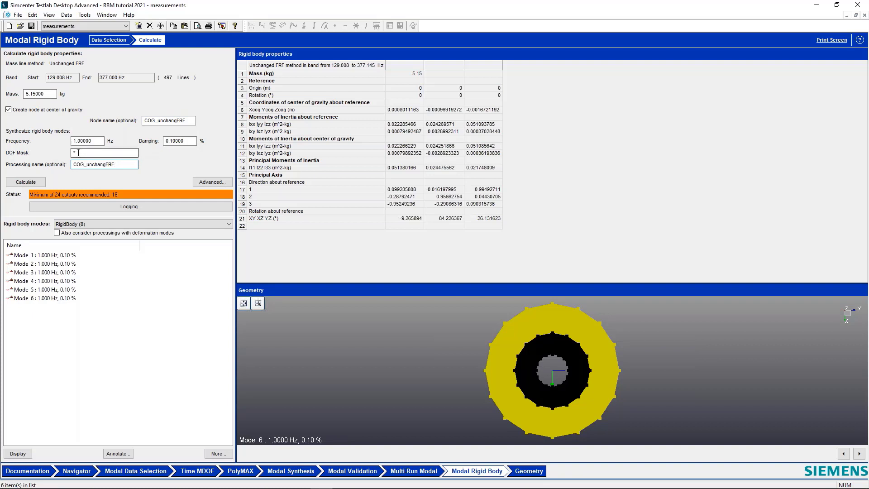
click(88, 142)
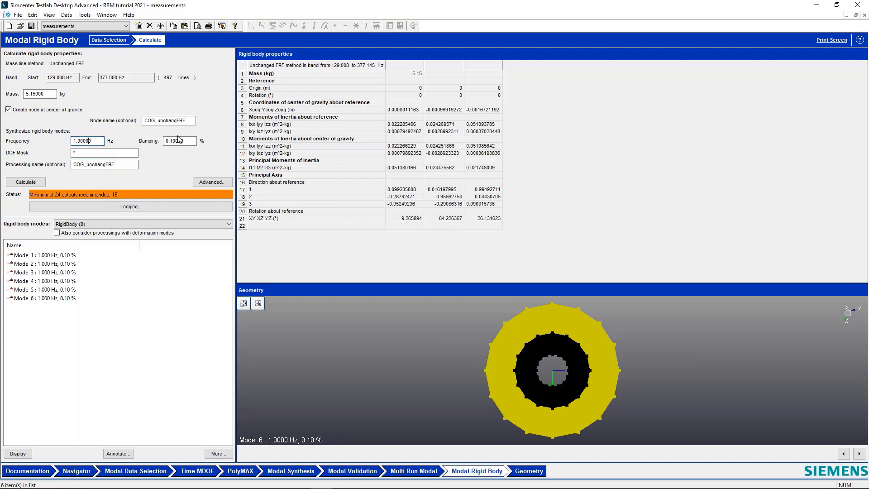
click(182, 140)
click(92, 152)
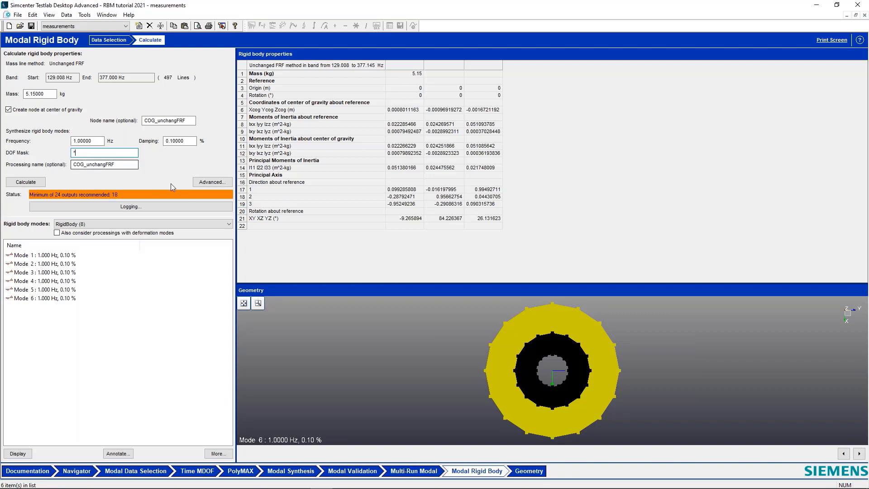
- Review the advanced reference origin and rotation options, and calculate the rigid body properties and modes
click(217, 182)
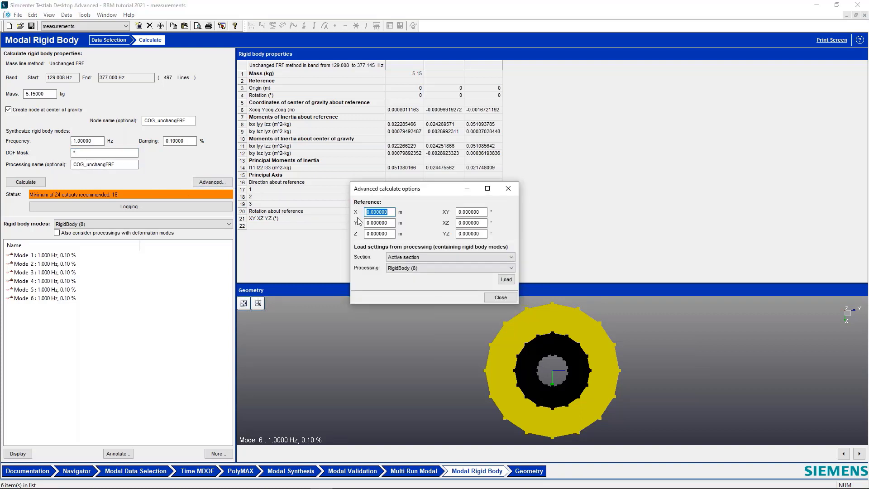
click(463, 212)
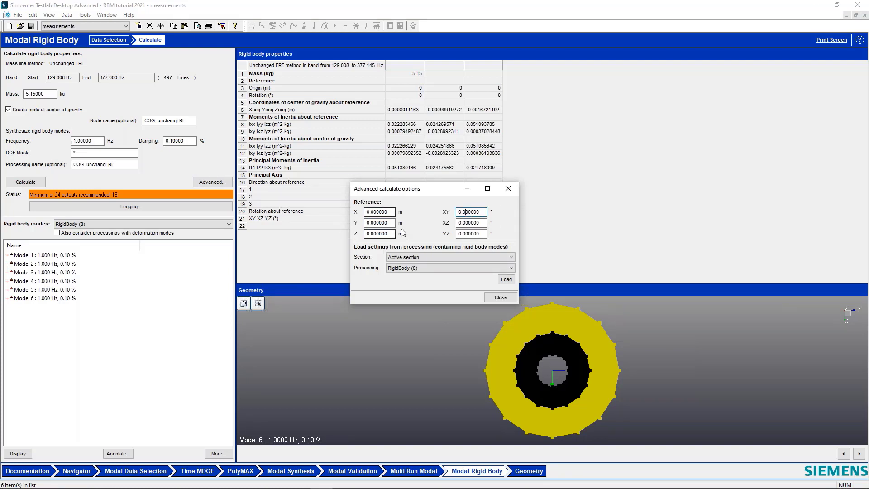
click(506, 280)
click(501, 297)
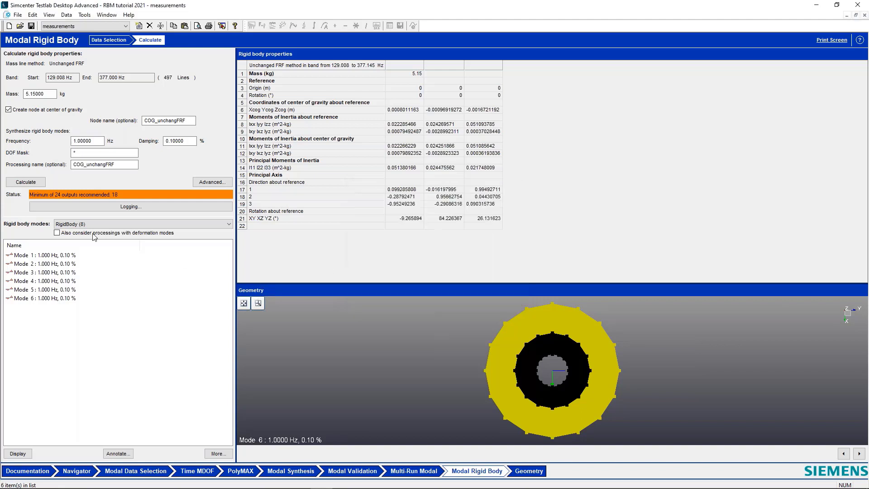
click(22, 183)
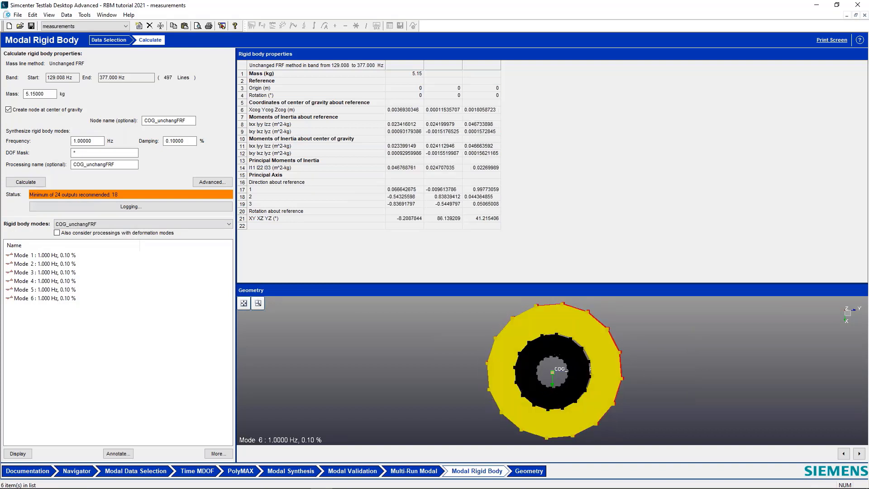
- Animate rigid body Mode 1 on the geometry and show the model in a three-dimensional view
click(44, 258)
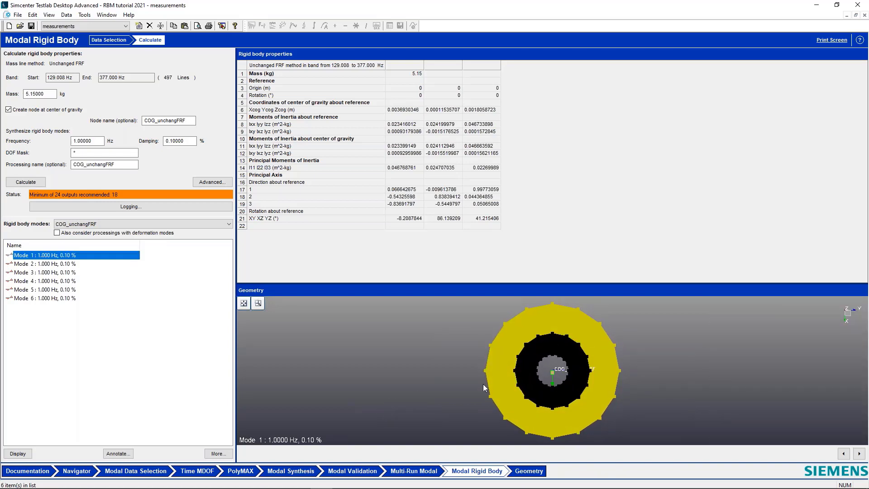
right_click(671, 379)
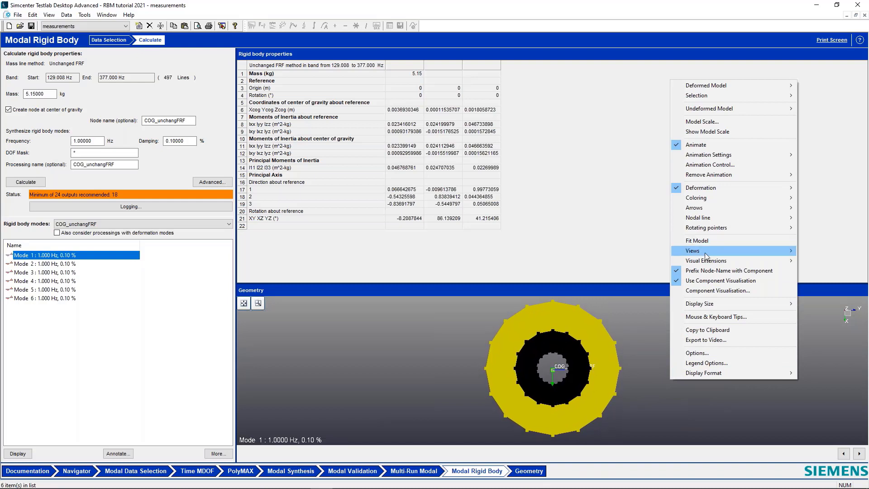
mouse_move(693, 251)
click(627, 260)
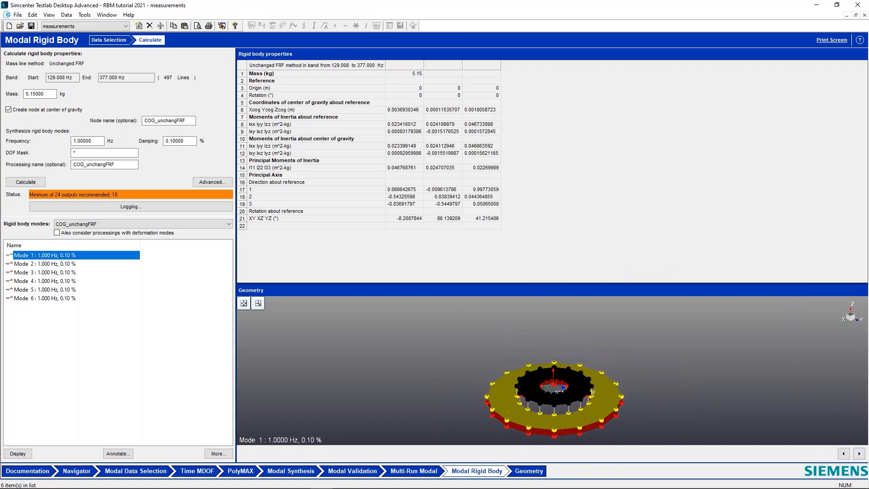
- View the rigid body mode animations one after another from Mode 2 to Mode 5
click(856, 454)
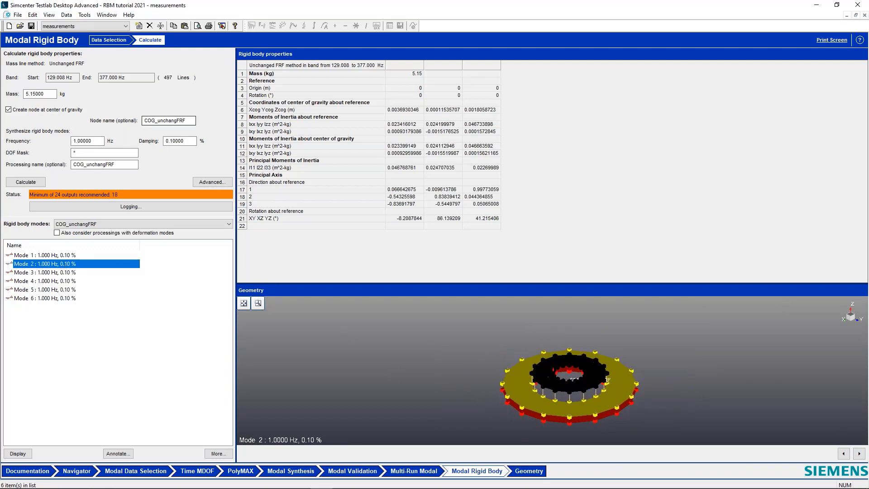
click(50, 272)
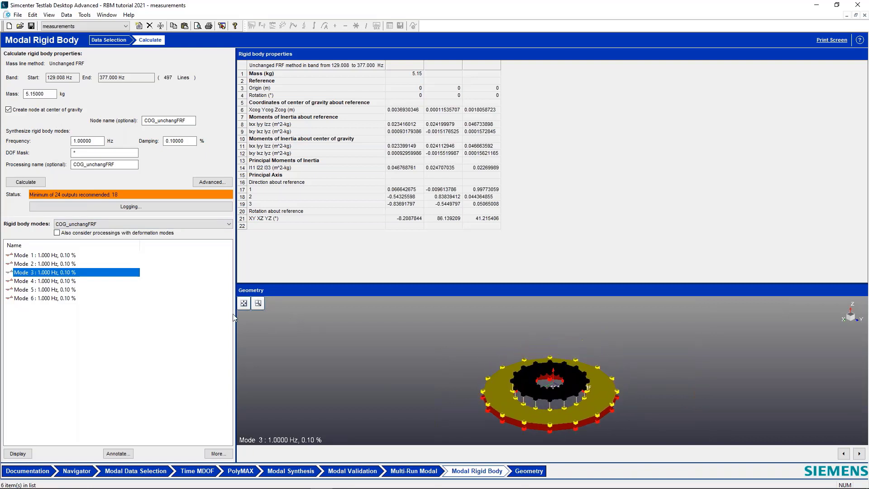
click(35, 282)
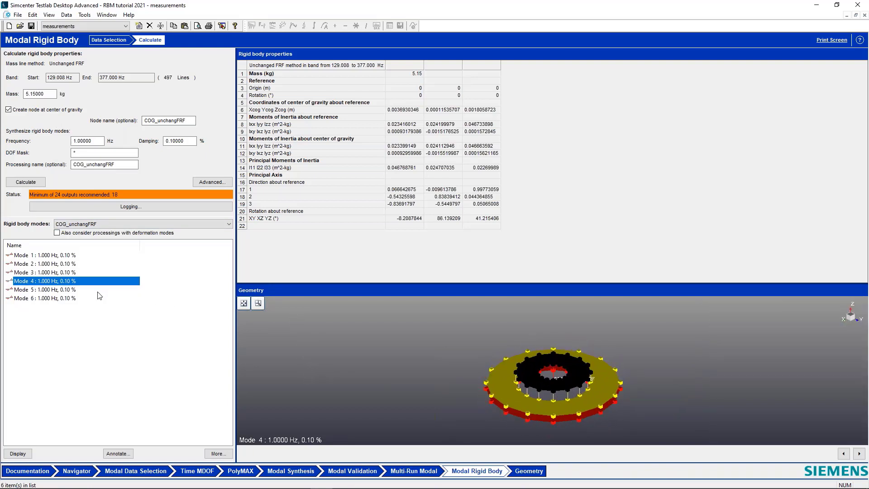
click(44, 290)
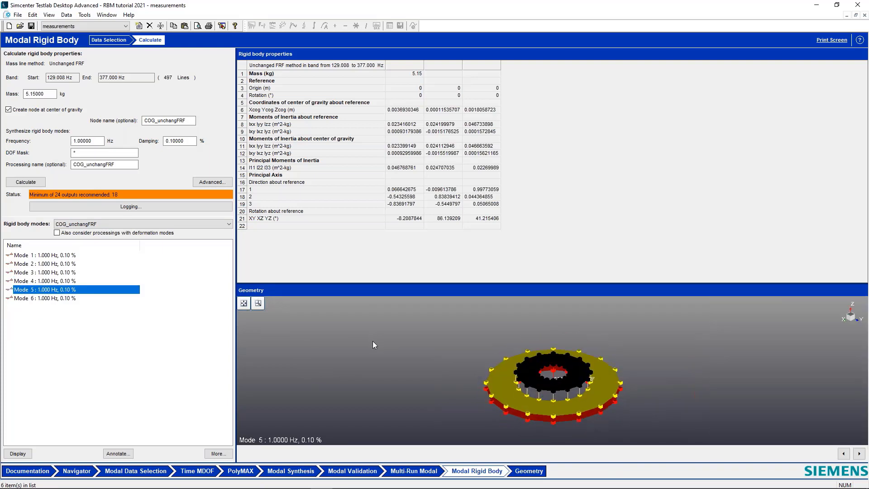
- Animate rigid body Mode 6 and examine the calculated reference origin, center of gravity, moments of inertia and principal axes
click(51, 299)
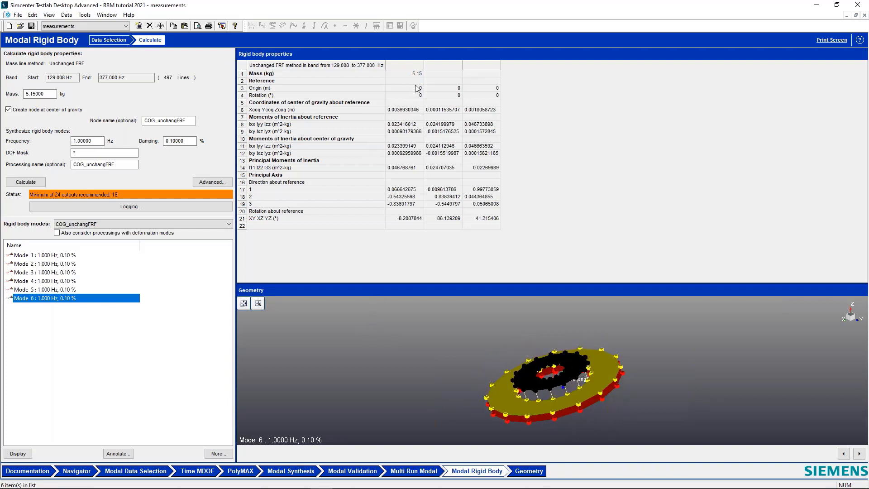
drag(414, 87, 485, 93)
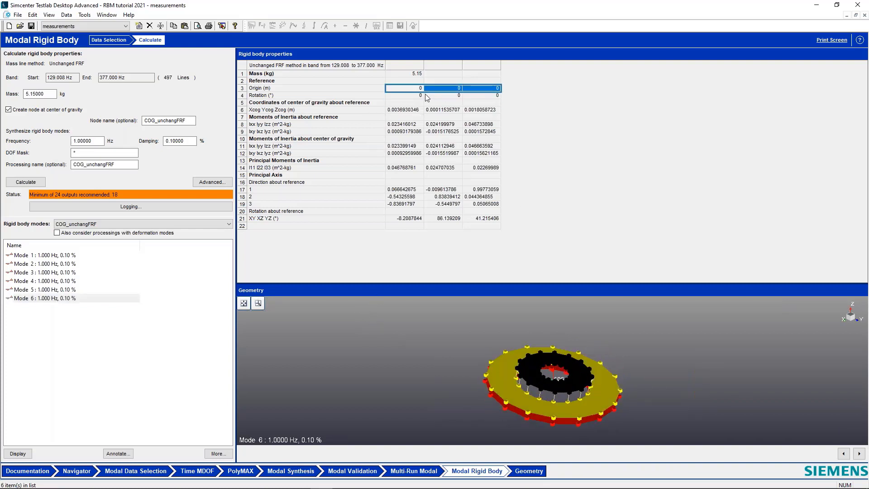
drag(411, 110, 467, 116)
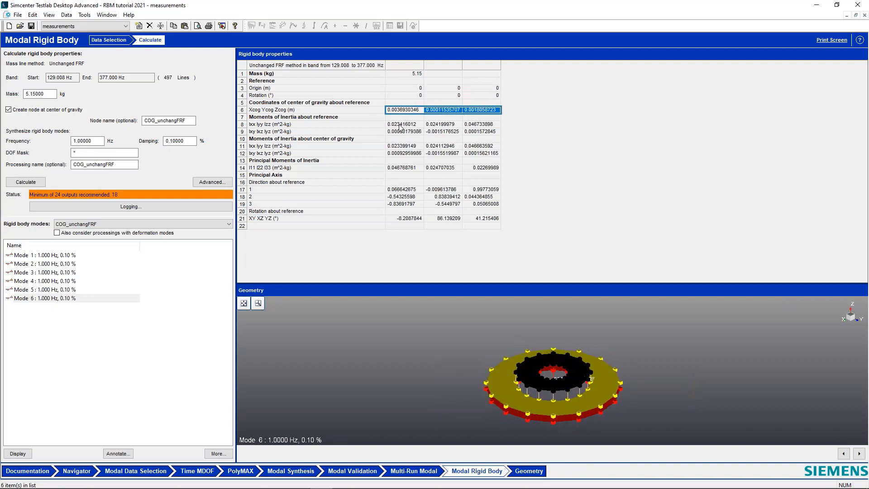
drag(401, 126, 482, 132)
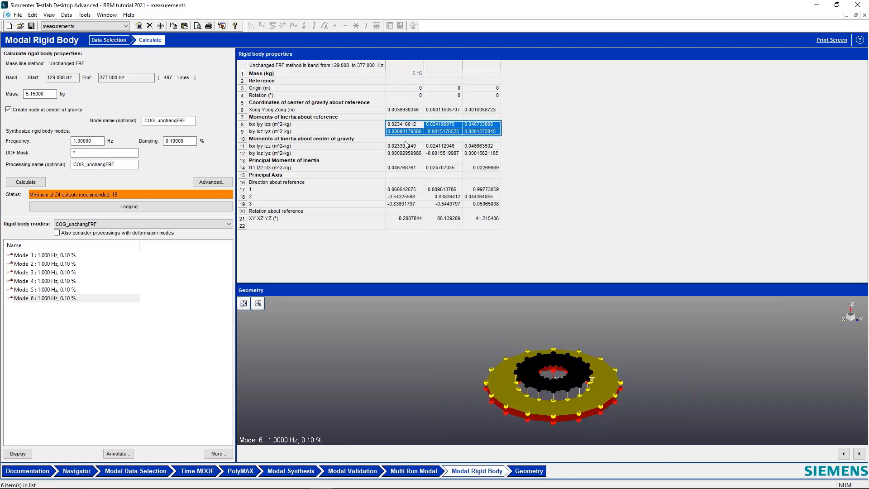
drag(407, 145, 484, 156)
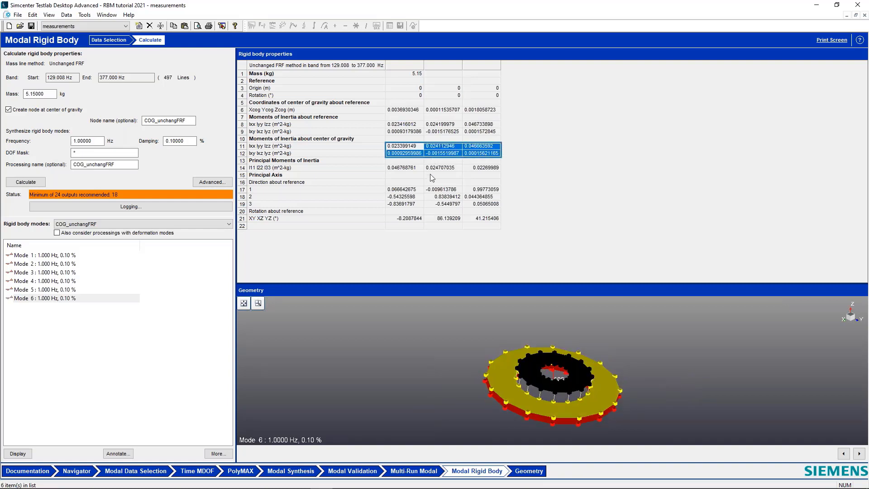
click(400, 168)
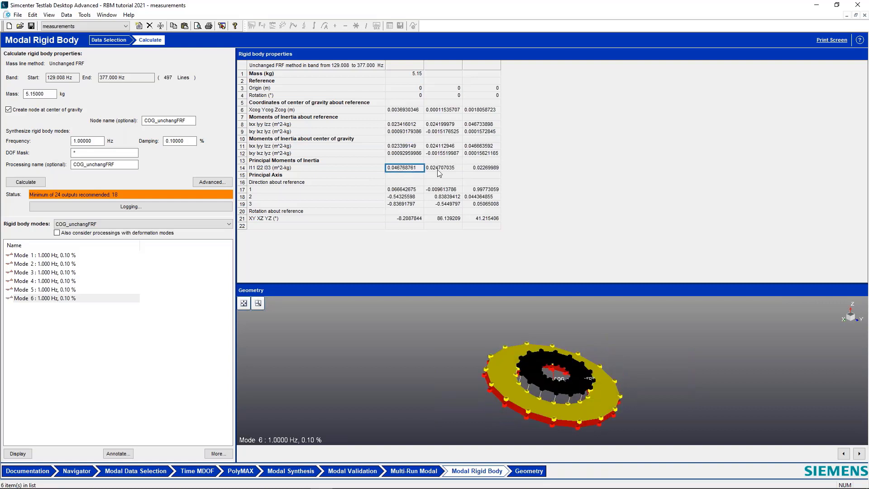
drag(440, 173, 474, 171)
drag(404, 190, 498, 205)
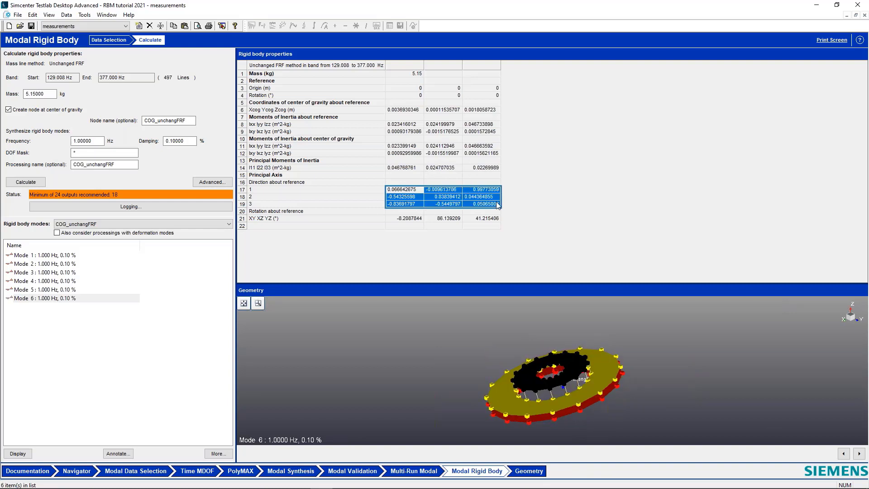
drag(404, 221, 285, 69)
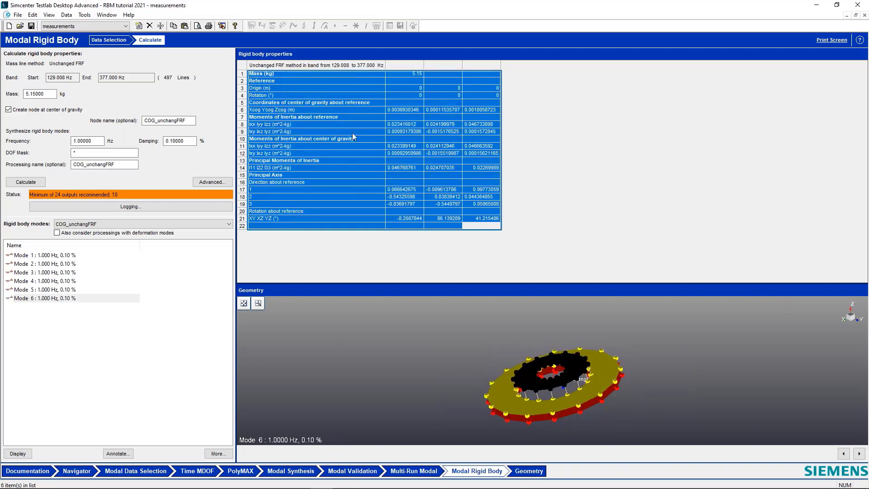
click(381, 163)
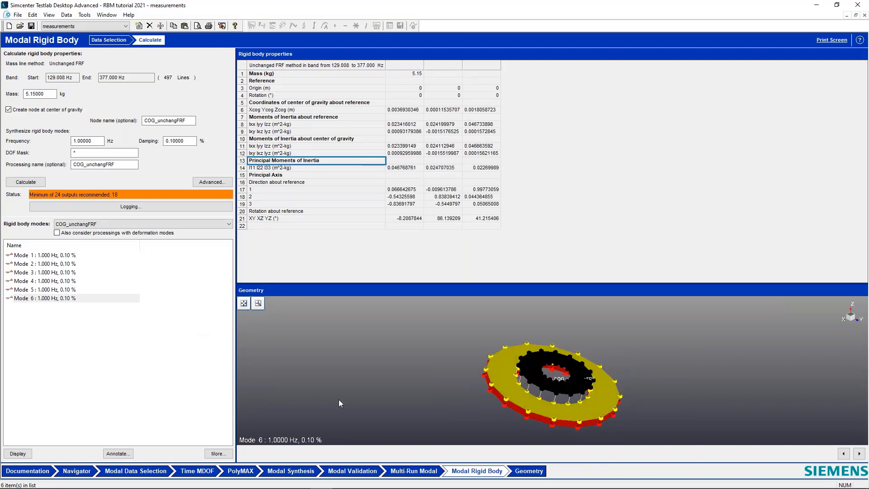
- Change the mass line method to Corrected FRF and select the processing 2_flexible__modes from the active section for its mode shapes
click(118, 40)
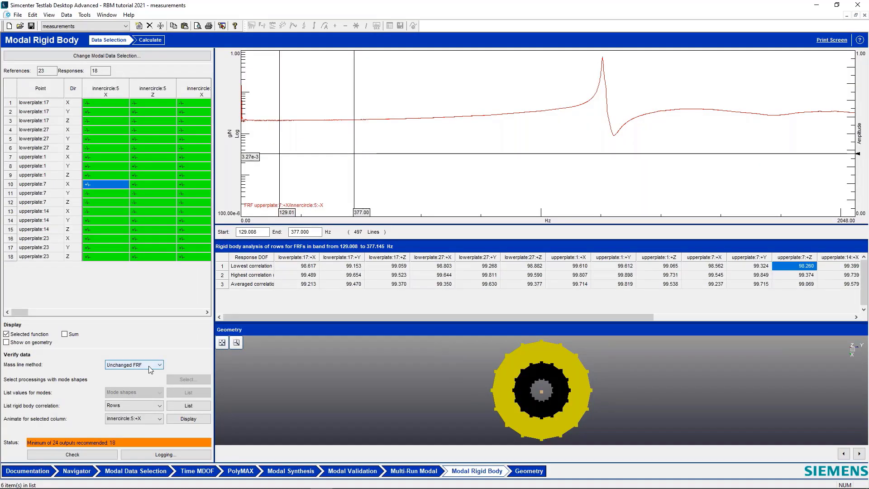
click(149, 366)
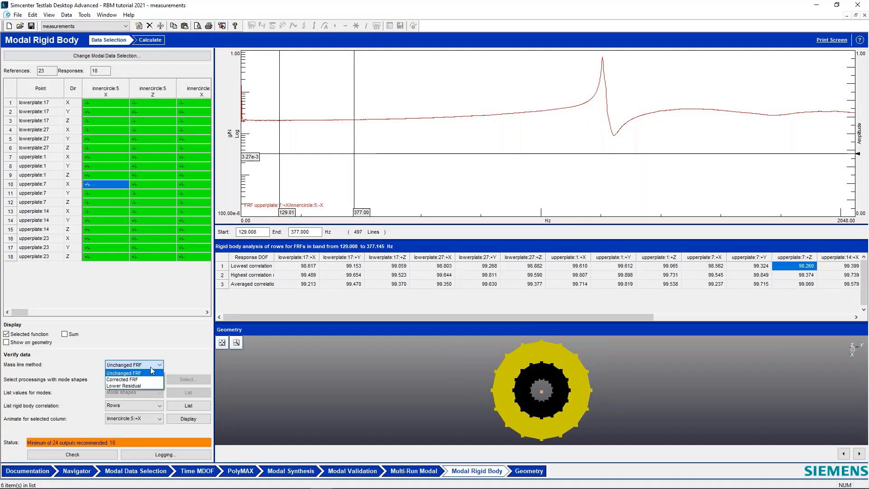
click(142, 379)
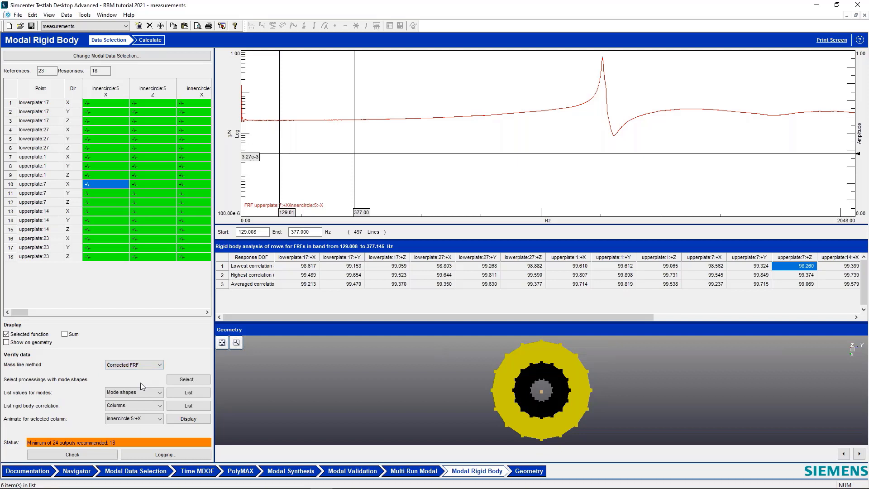
click(194, 380)
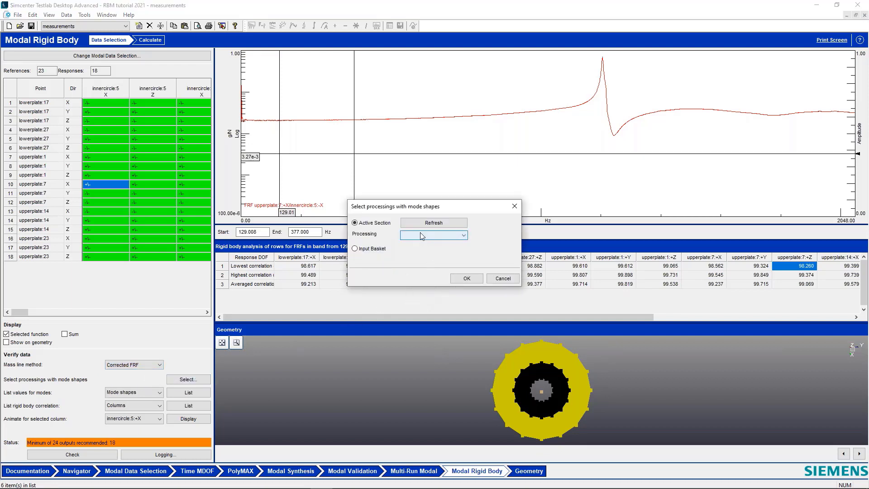
click(422, 235)
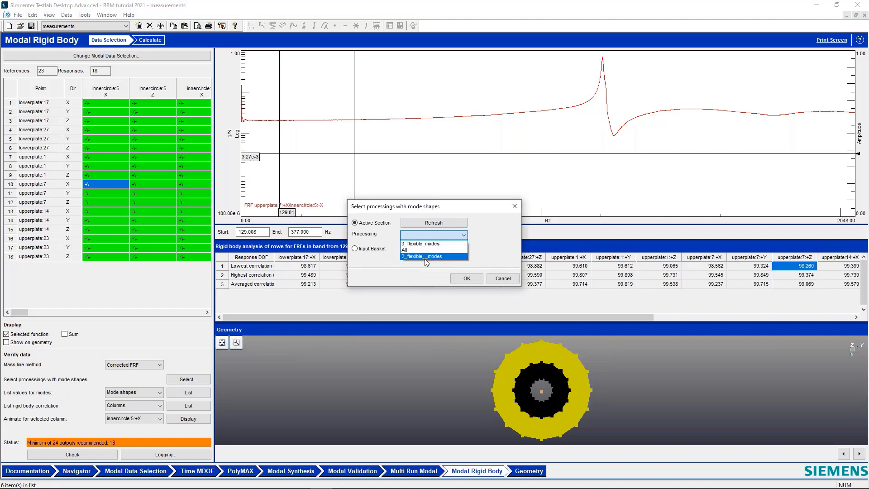
click(415, 256)
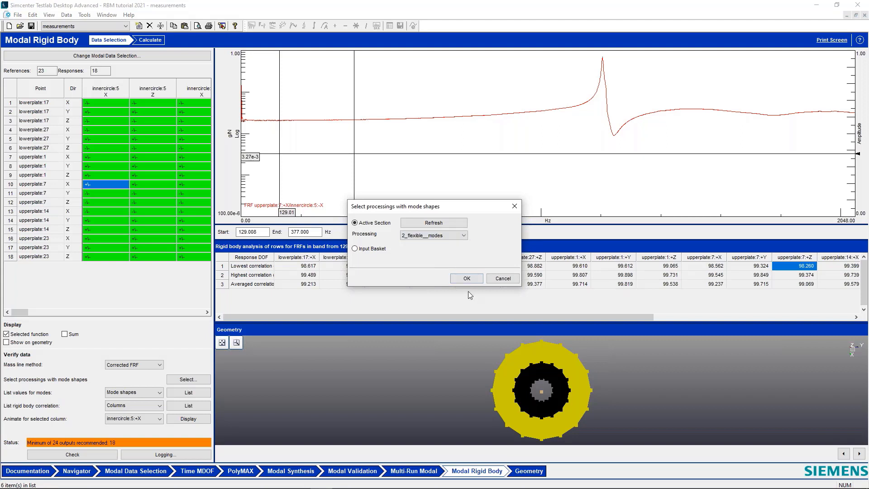
click(465, 279)
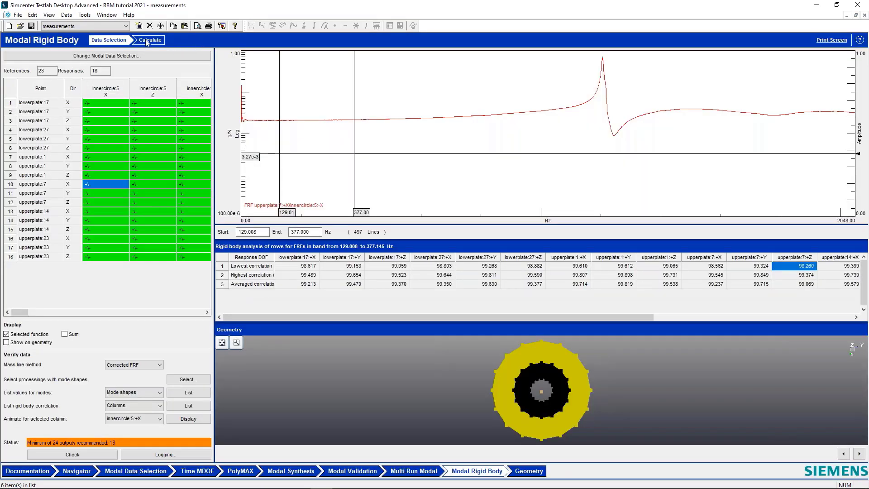
- Name both the center-of-gravity node and the processing COG_CorrFRF, and calculate the rigid body properties with the Corrected FRF method
click(147, 40)
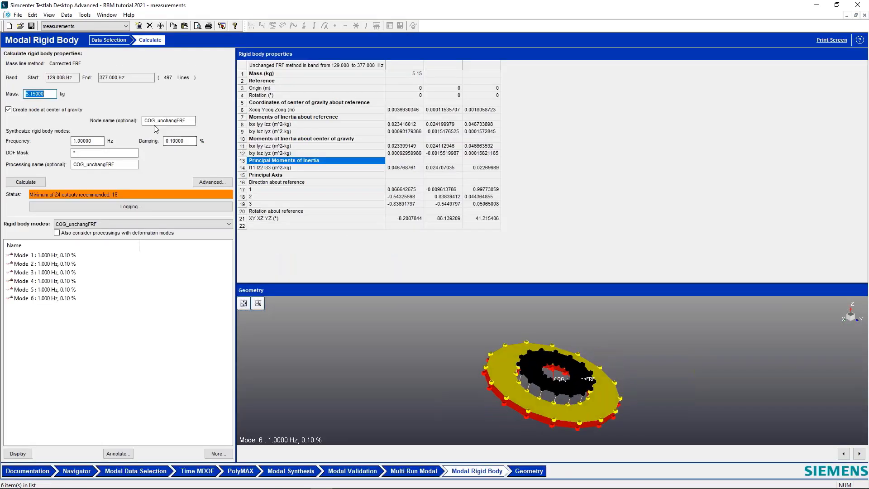
drag(157, 121, 173, 121)
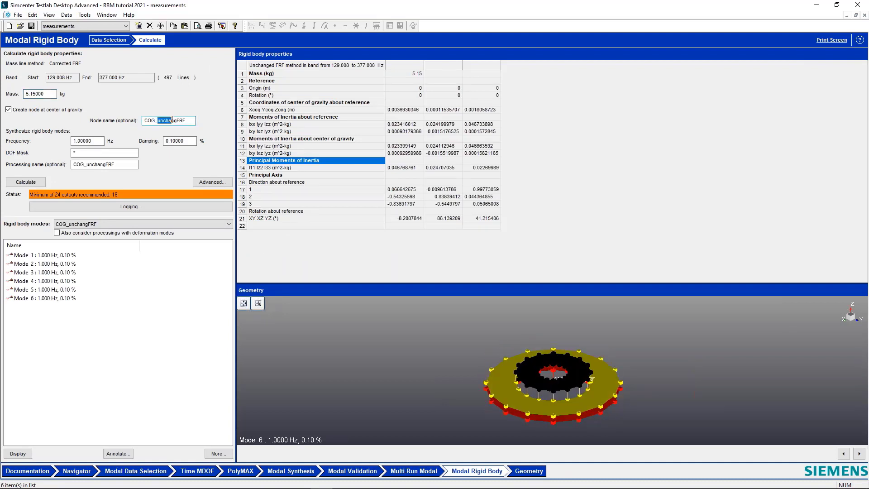
text(Corr)
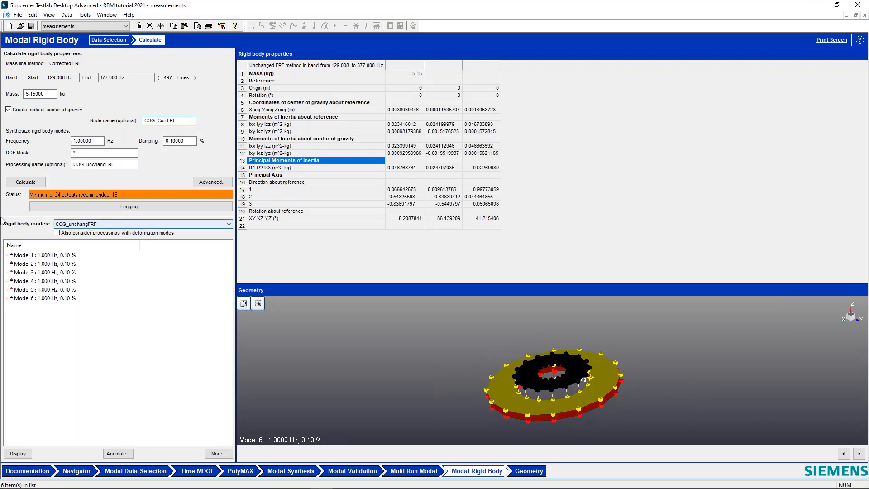
click(85, 165)
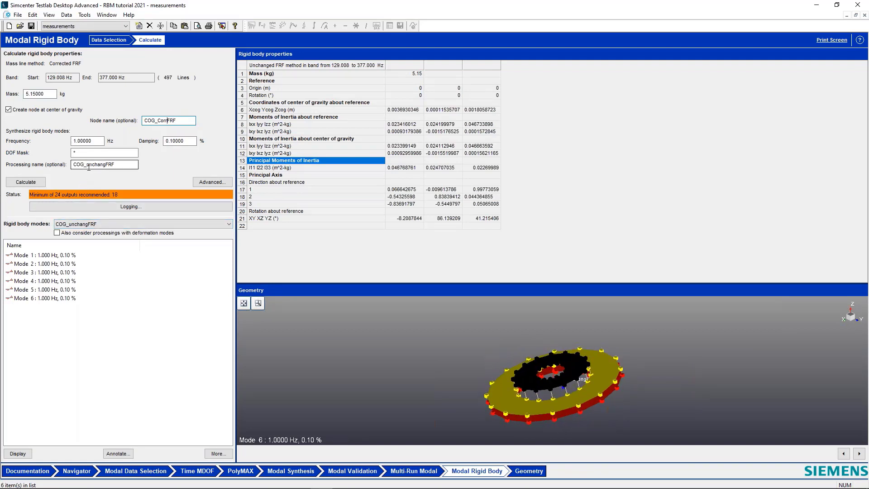
key(Delete)
text(Corr)
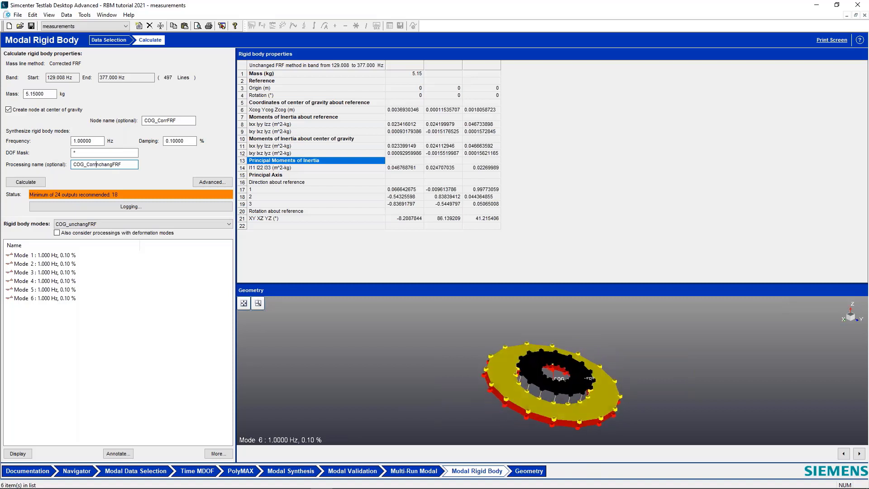
key(Delete)
key(Delete)
key(Delete)
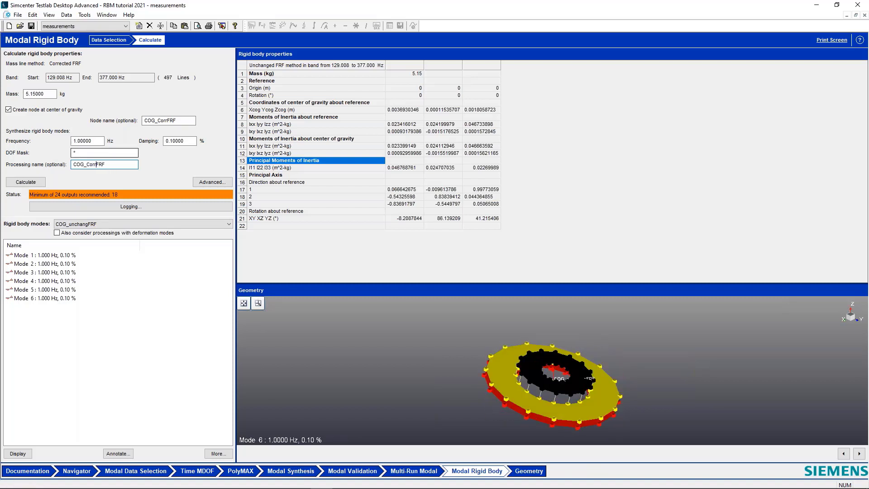
click(172, 120)
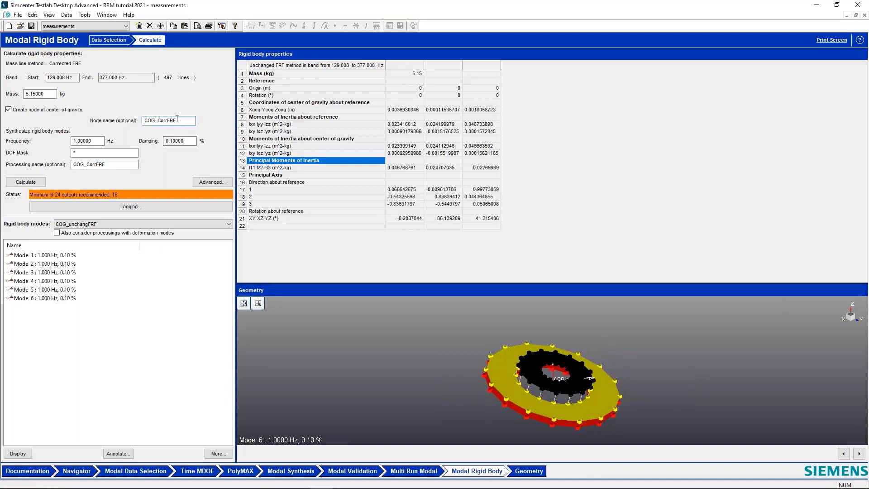
click(36, 183)
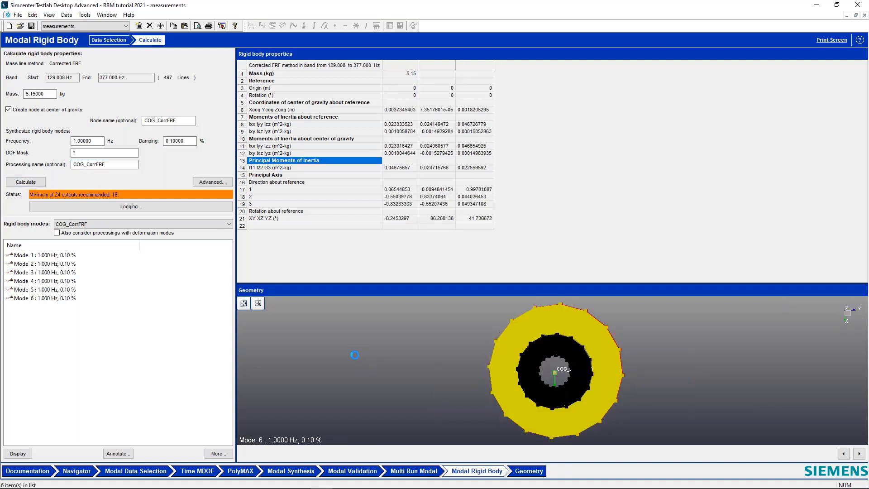
- Inspect the center-of-gravity nodes from both calculation methods close up on the geometry
right_click(368, 341)
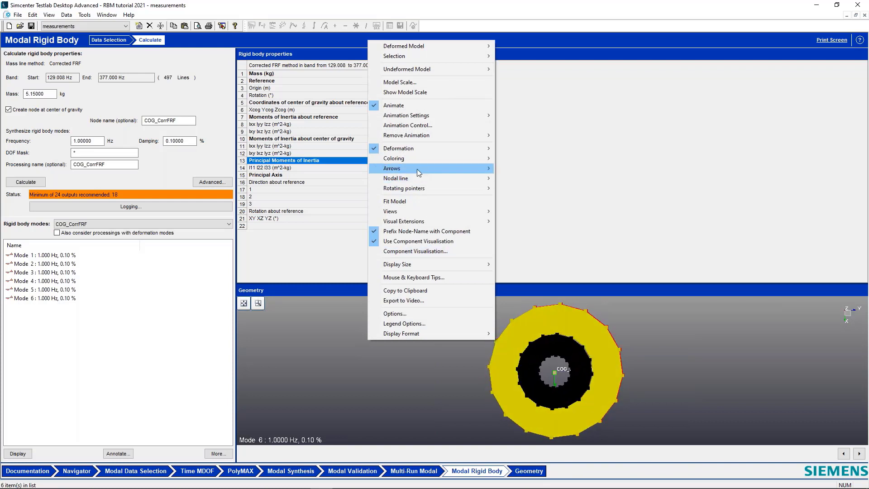
mouse_move(415, 159)
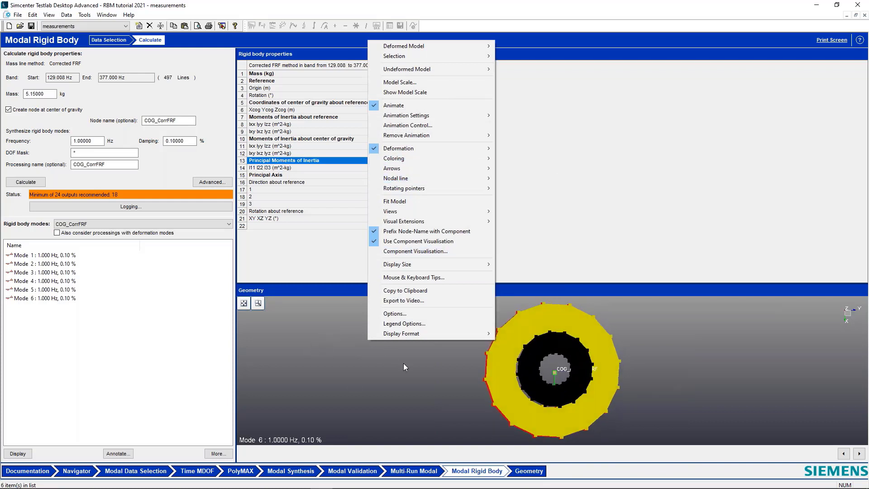
click(319, 354)
mouse_move(243, 304)
mouse_down()
mouse_move(235, 269)
mouse_move(235, 296)
mouse_up()
scroll(362, 329, up, 12)
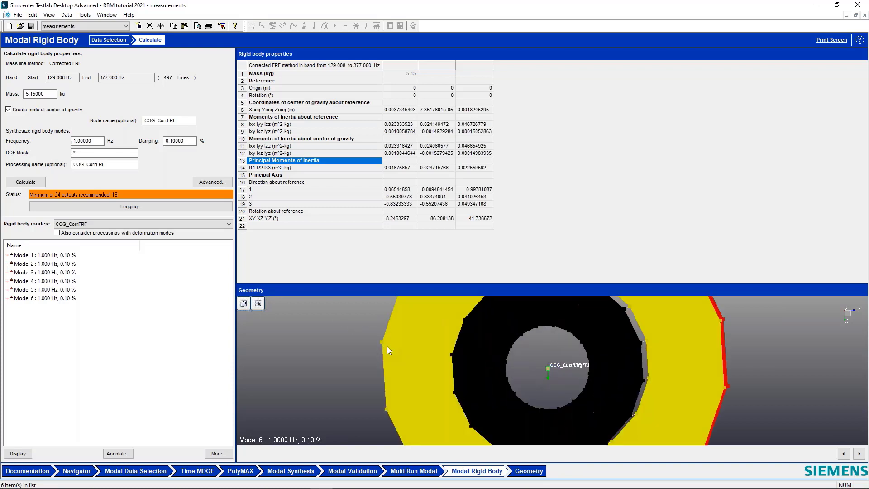
scroll(420, 334, up, 3)
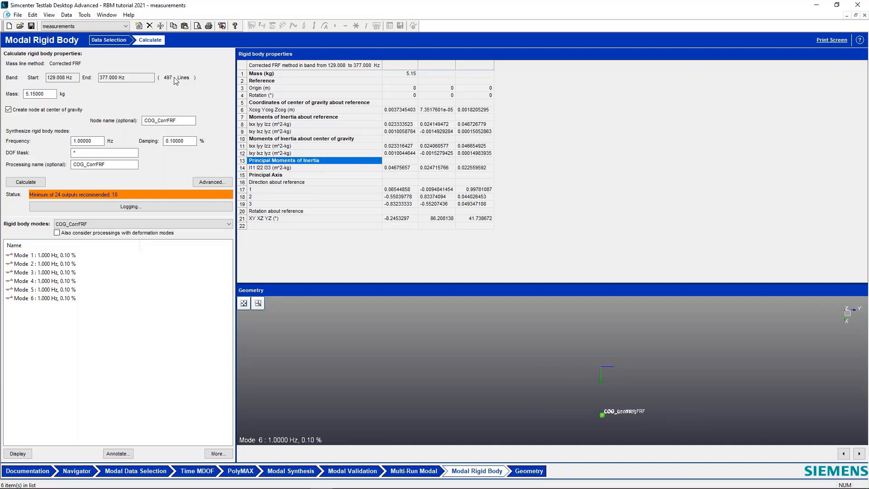
- In the geometry's node table, widen the Name column and compare the coordinates and rotations of COG_unchangFRF and COG_CorrFRF
mouse_move(500, 488)
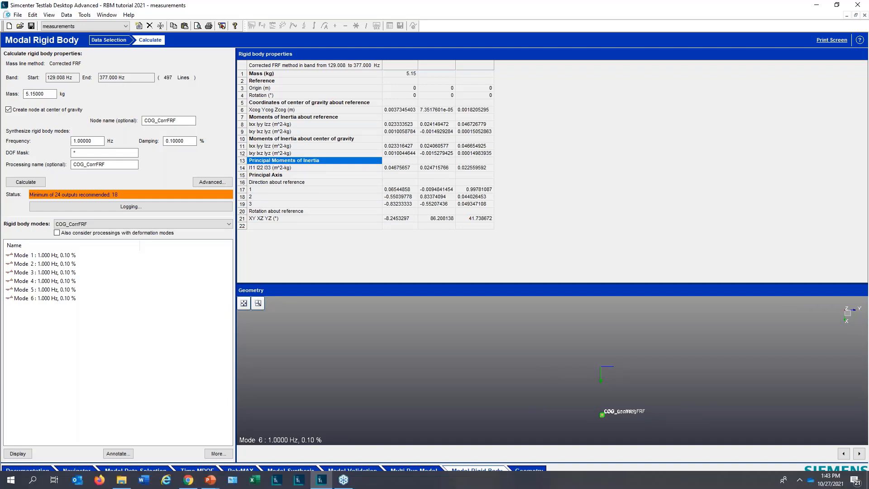
click(533, 471)
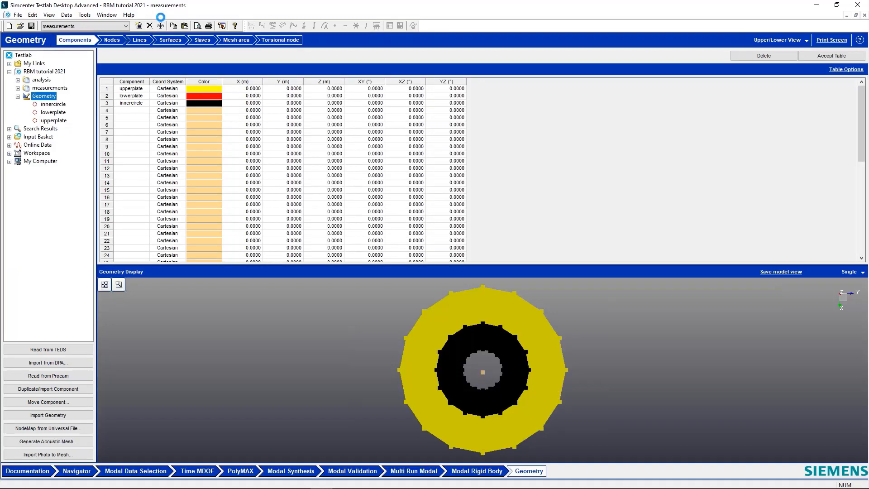
click(112, 41)
click(39, 96)
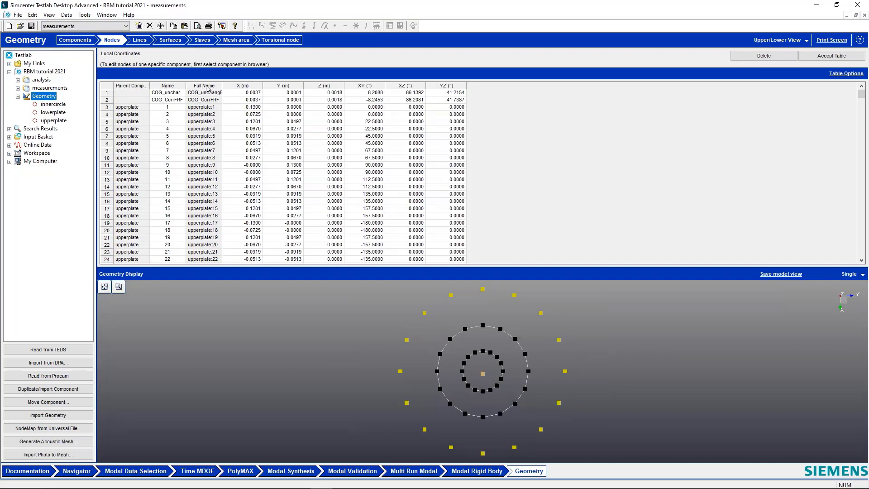
drag(185, 86, 249, 85)
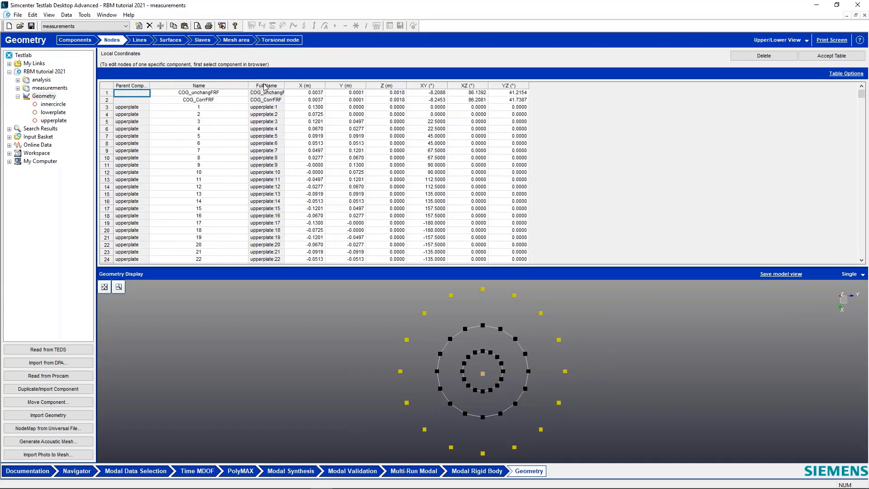
drag(307, 94, 390, 98)
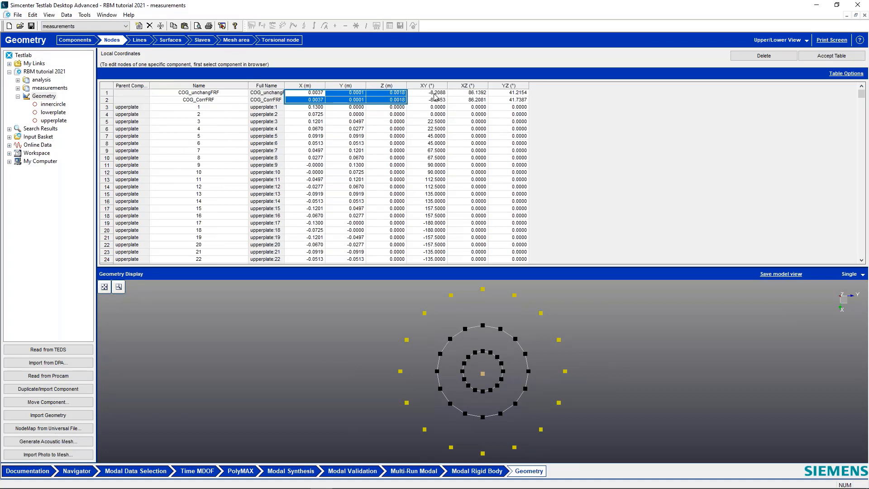
drag(435, 96, 516, 105)
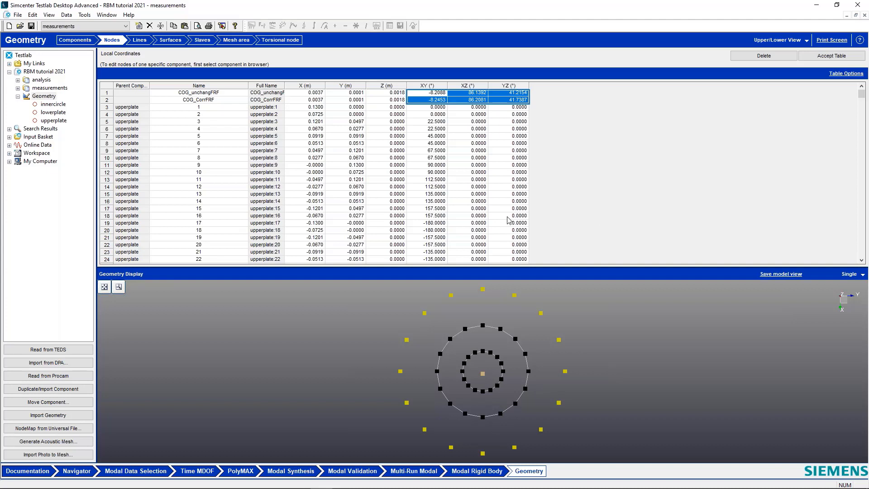
- Select the COG_CorrFRF node, turn on the nodes' local axes in the geometry display, and examine its orientation
right_click(655, 332)
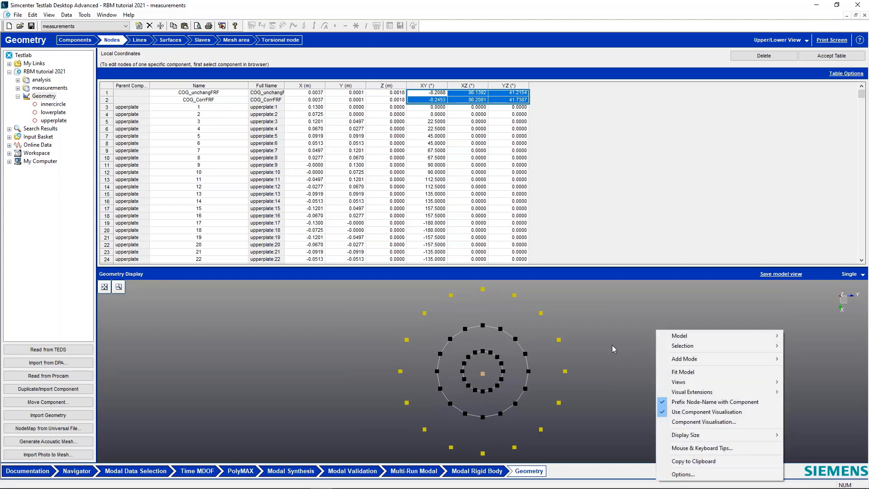
click(483, 374)
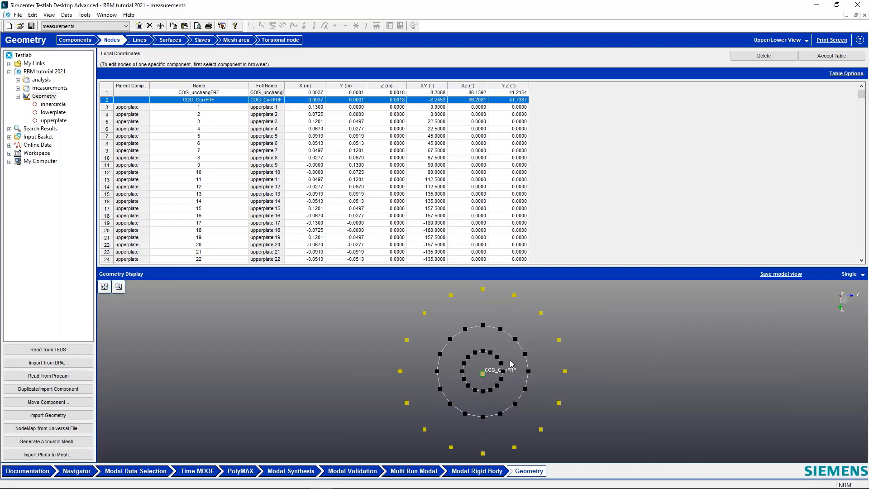
right_click(626, 319)
mouse_move(670, 324)
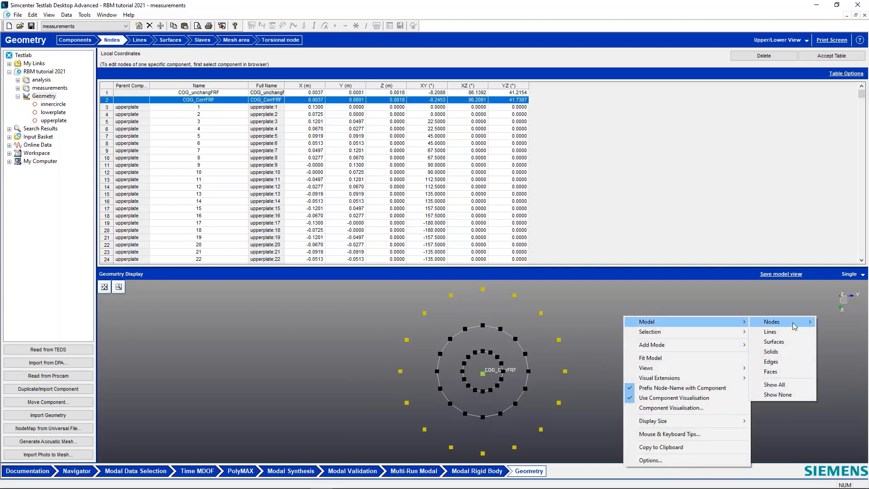
click(710, 342)
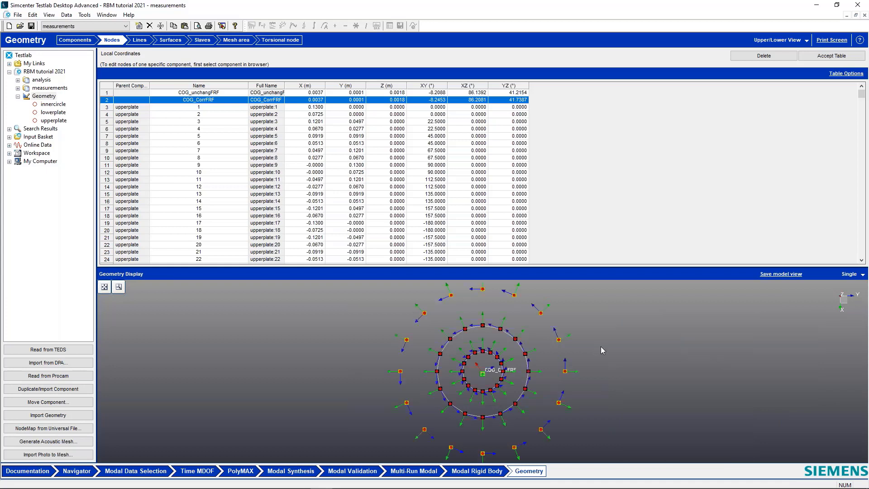
scroll(602, 341, up, 10)
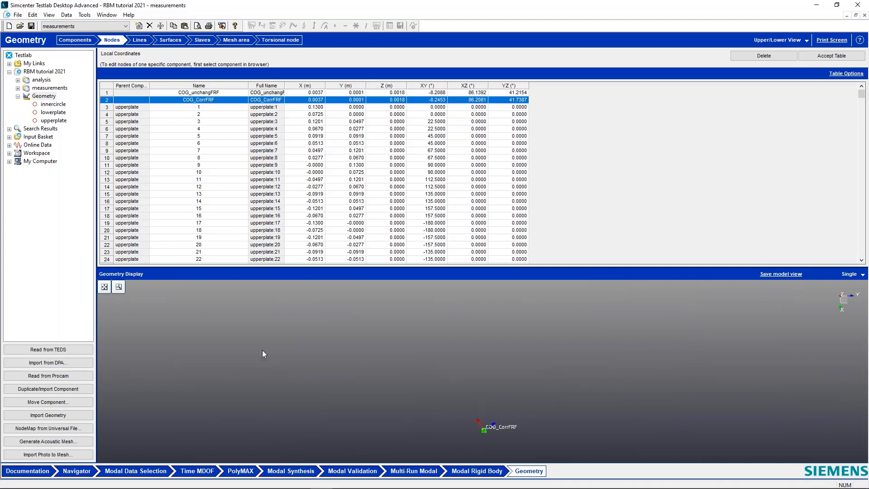
scroll(491, 390, down, 10)
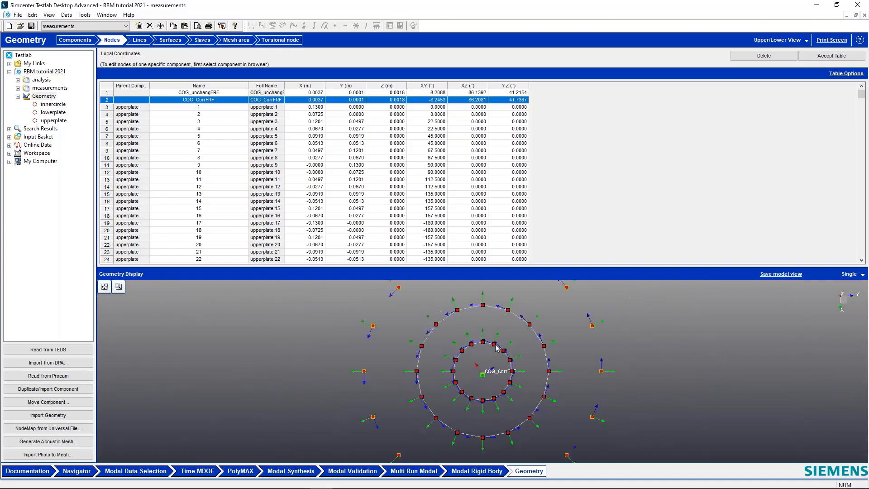
scroll(495, 345, down, 5)
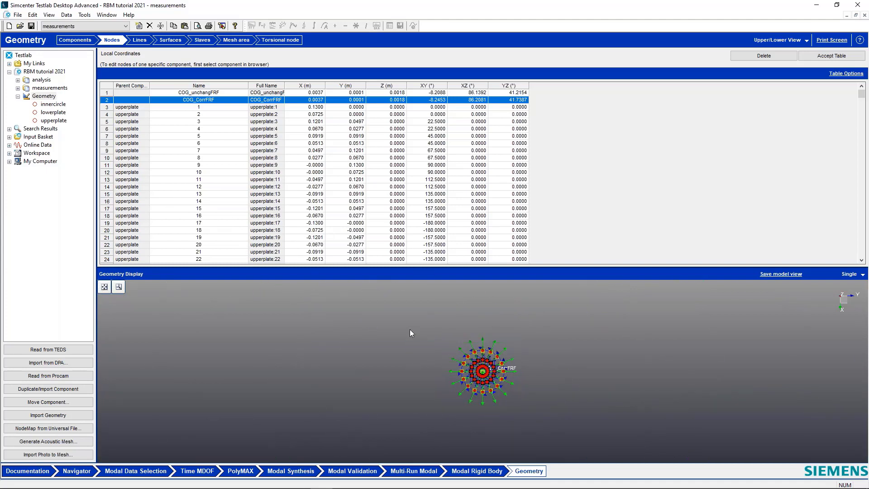
- In Modal Rigid Body, change the mass line method to Lower Residual and select the processing 2_flexible__modes from the active section
click(464, 472)
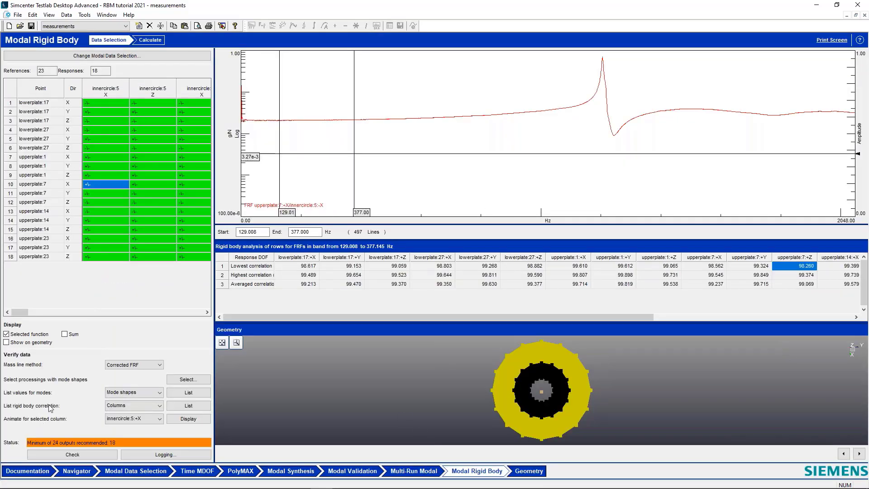
click(132, 368)
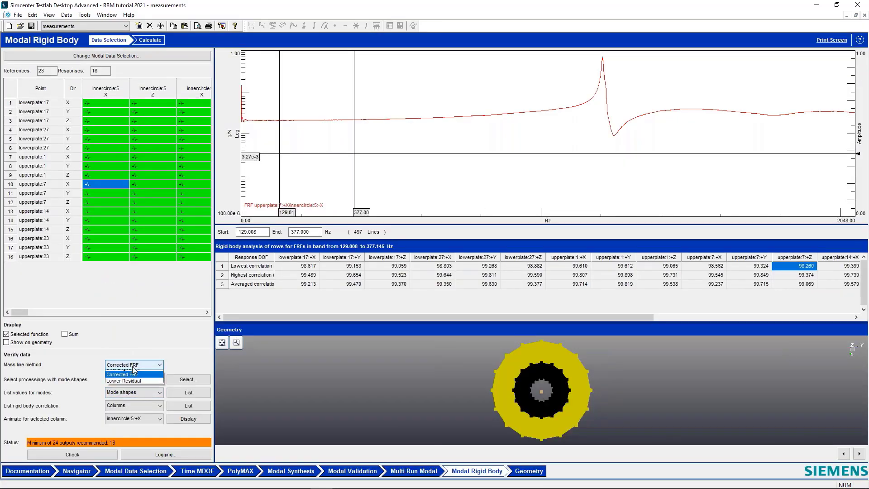
click(152, 386)
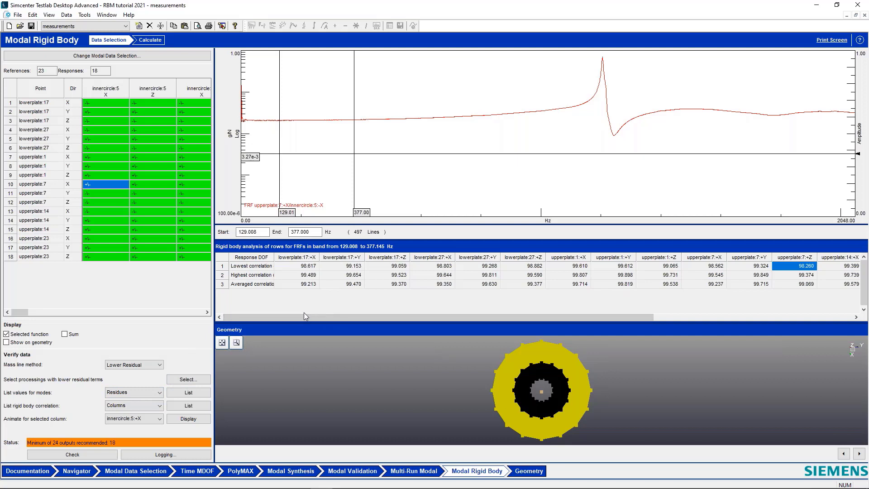
click(188, 379)
click(433, 236)
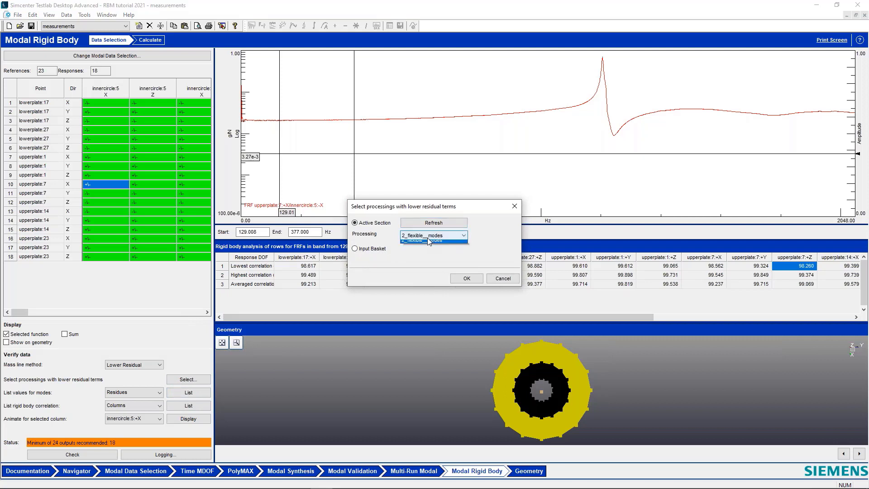
click(417, 257)
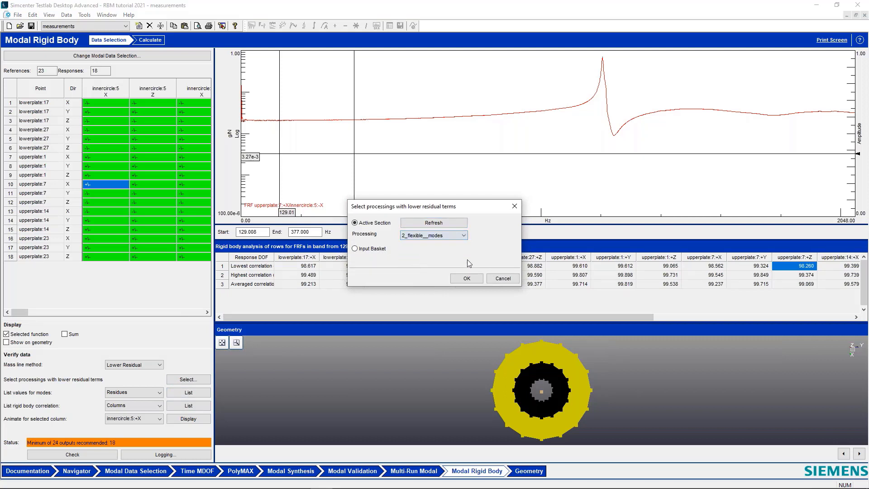
click(466, 278)
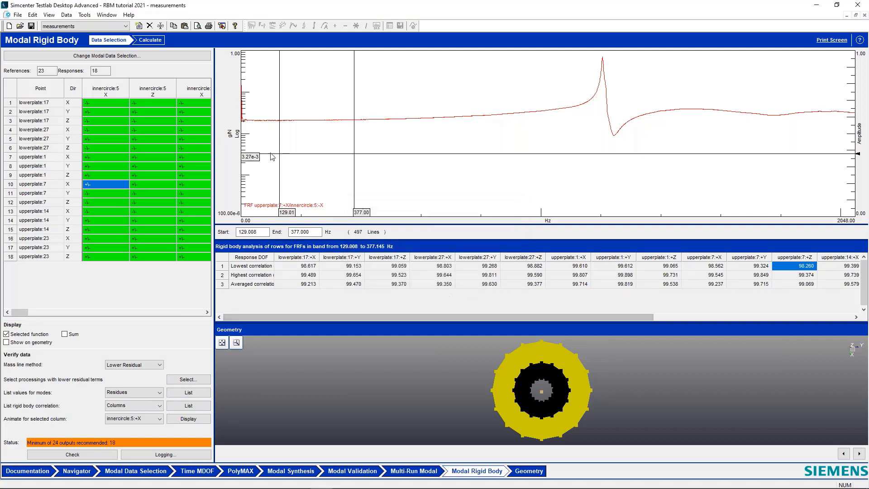
- Name the center-of-gravity node COG_LwrResid for the rigid body calculation
click(159, 41)
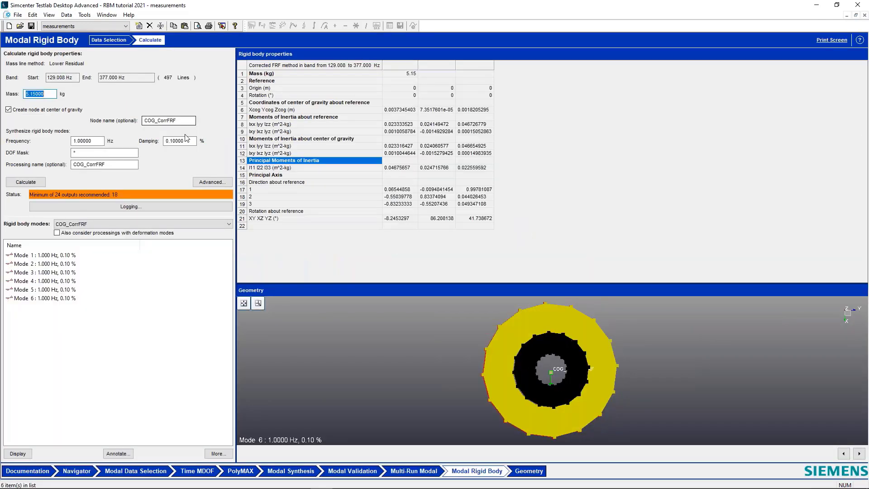
drag(158, 120, 190, 120)
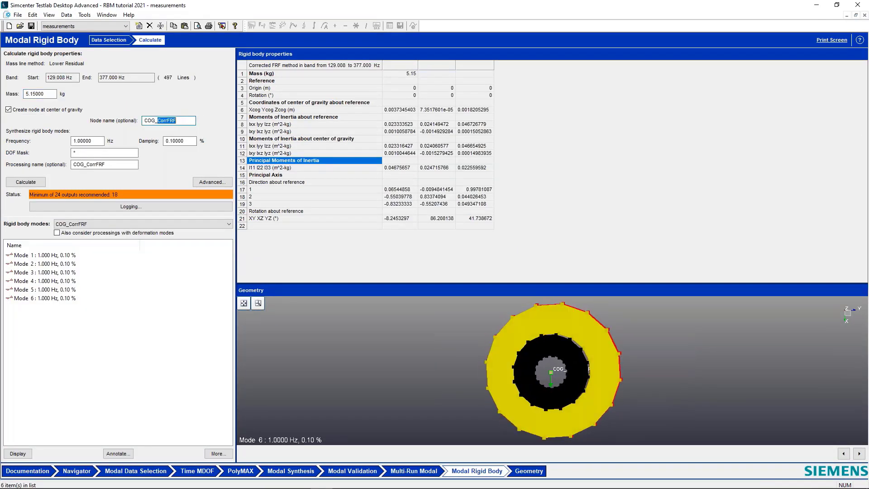
text(LwrResid)
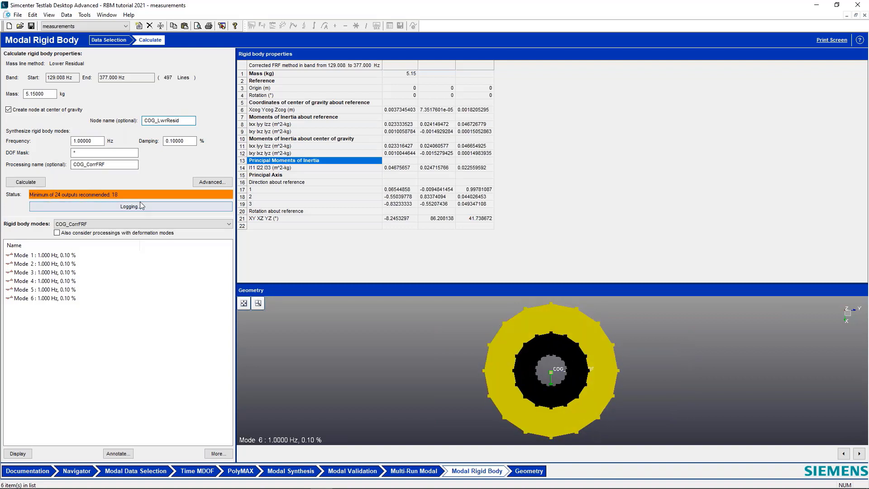
- Name the processing COG_LwrRes and calculate the rigid body properties with the Lower Residual method
click(120, 164)
key(BackSpace)
key(BackSpace)
key(BackSpace)
key(BackSpace)
key(BackSpace)
key(BackSpace)
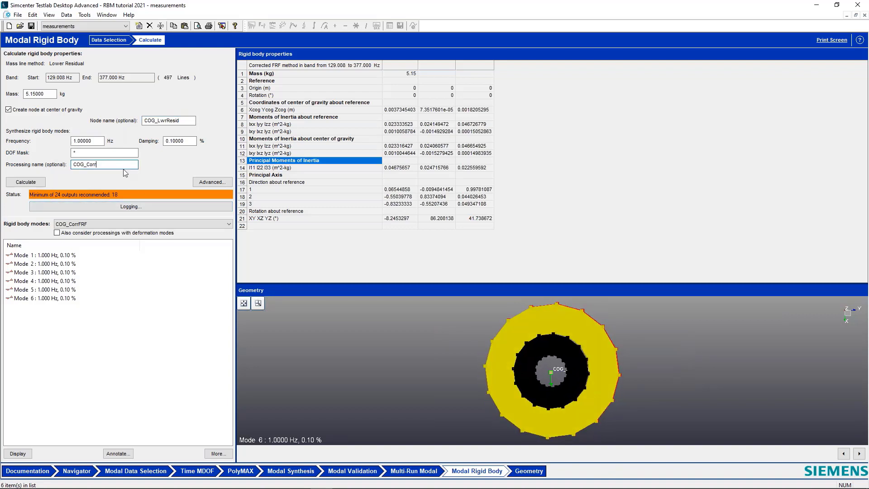
key(BackSpace)
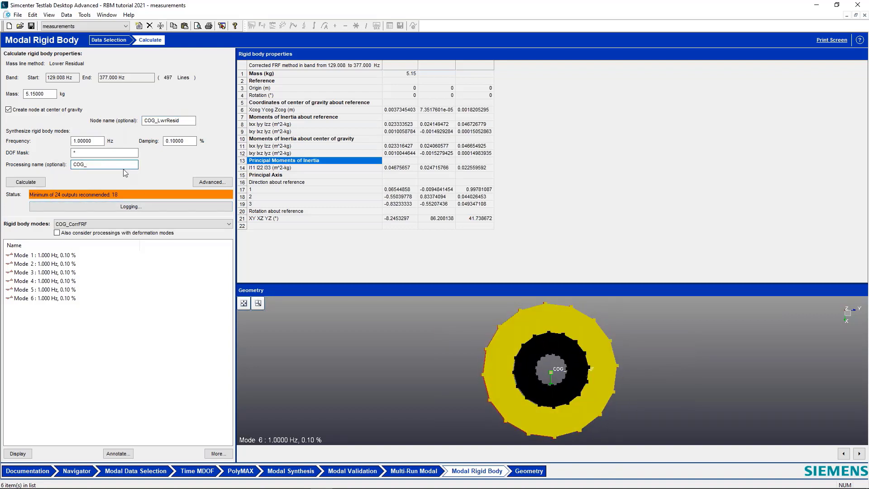
text(LwrRes)
click(23, 183)
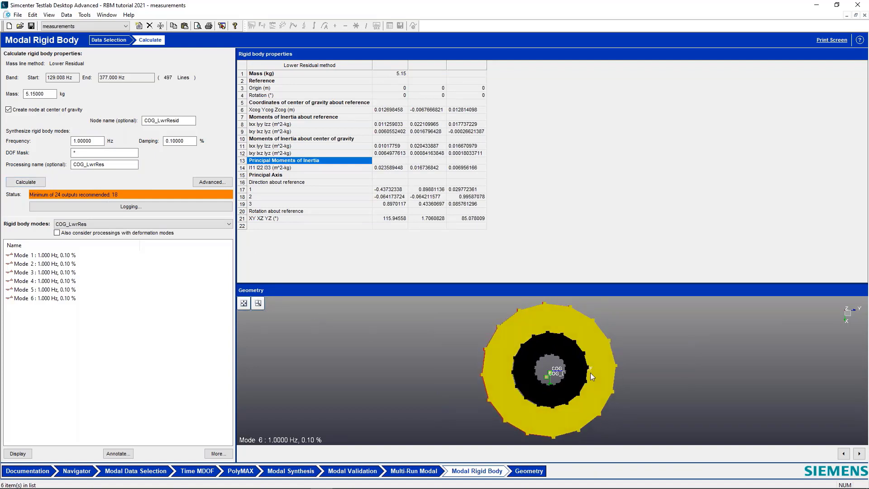
- Compare COG_LwrResid with the other center-of-gravity nodes close up on the geometry and in the geometry's node table, widening its Name column
scroll(574, 379, up, 5)
scroll(583, 384, up, 6)
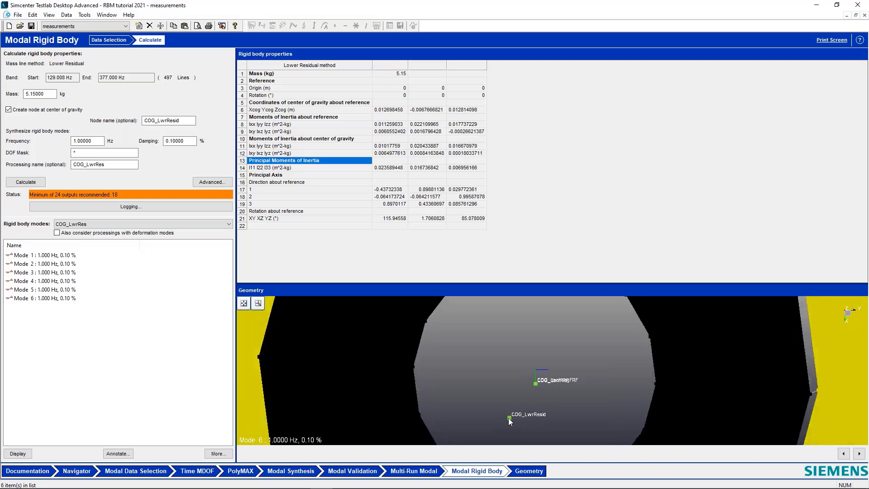
click(533, 470)
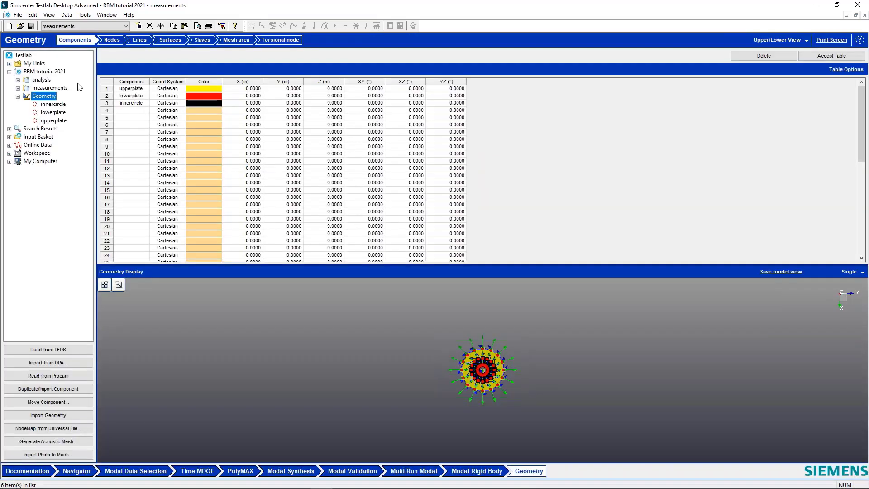
click(112, 40)
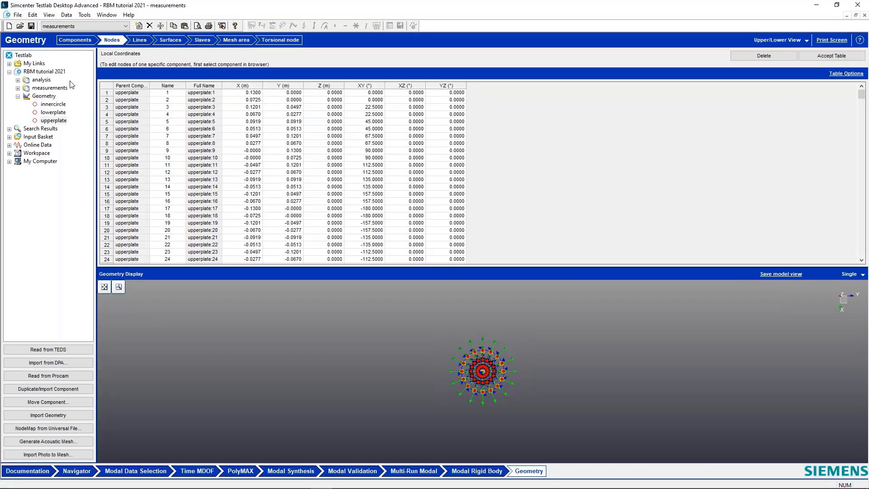
click(44, 98)
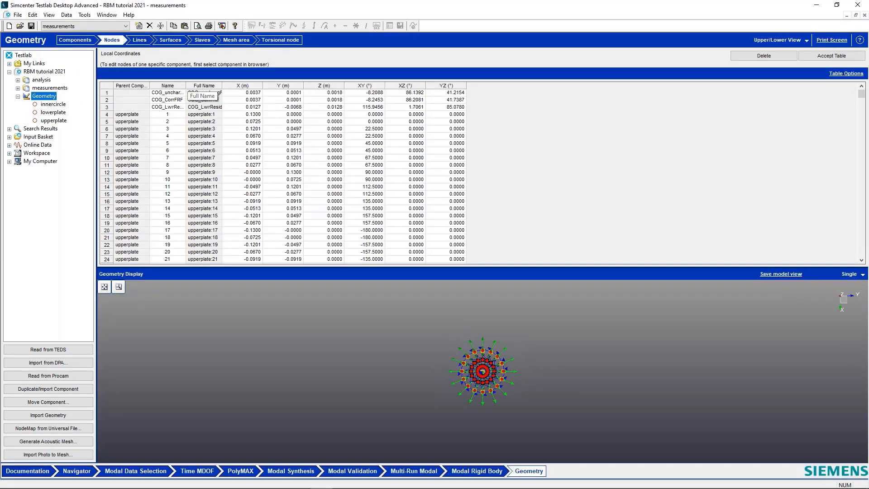
click(183, 86)
double_click(186, 86)
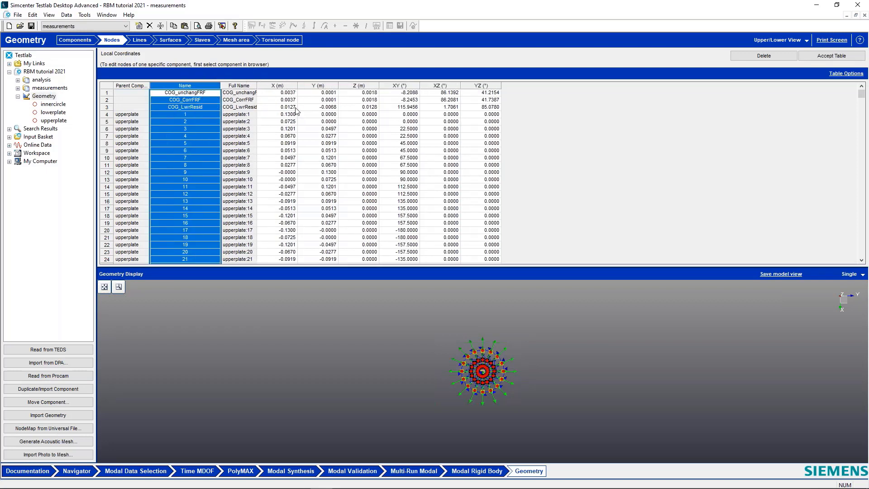
drag(292, 107, 485, 110)
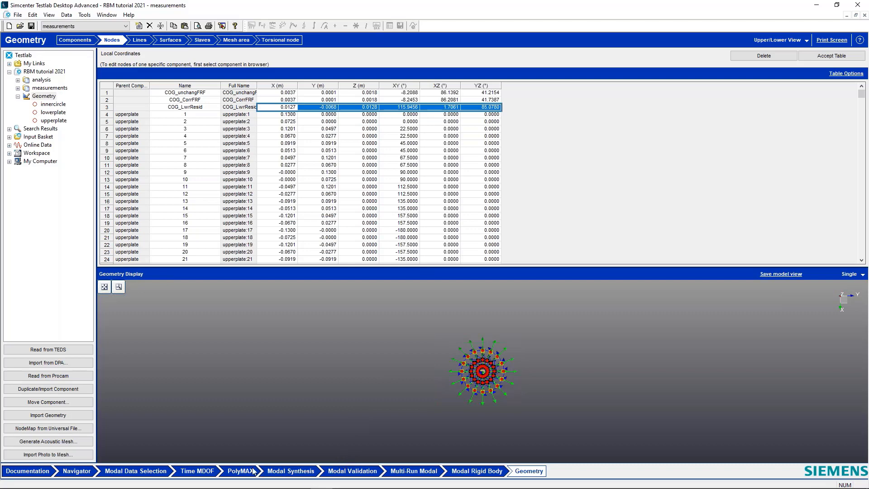
- Examine the PolyMAX stabilization diagram around the resonance peak between about 1140 and 1270 Hz, and restore its full frequency range
click(238, 472)
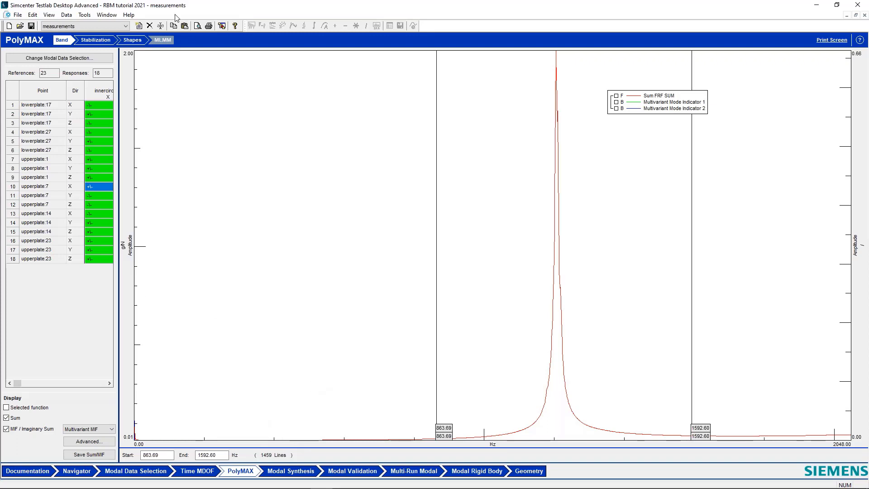
click(95, 40)
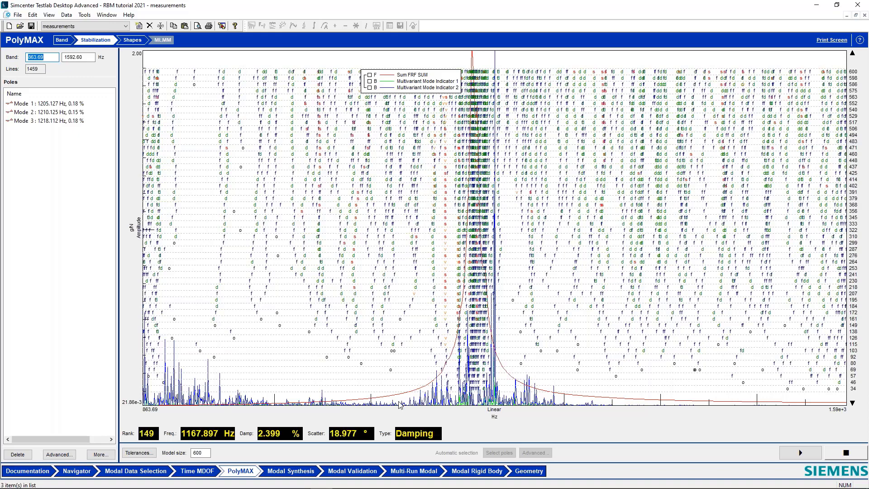
drag(406, 381, 538, 385)
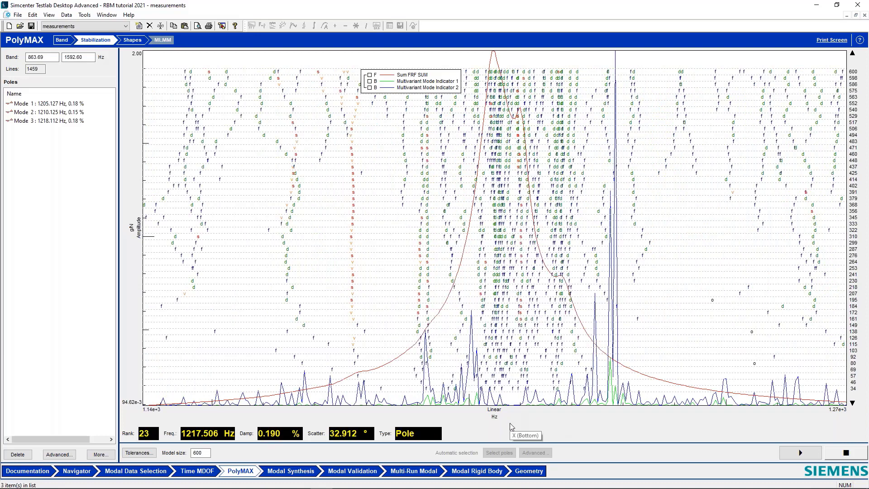
key(BackSpace)
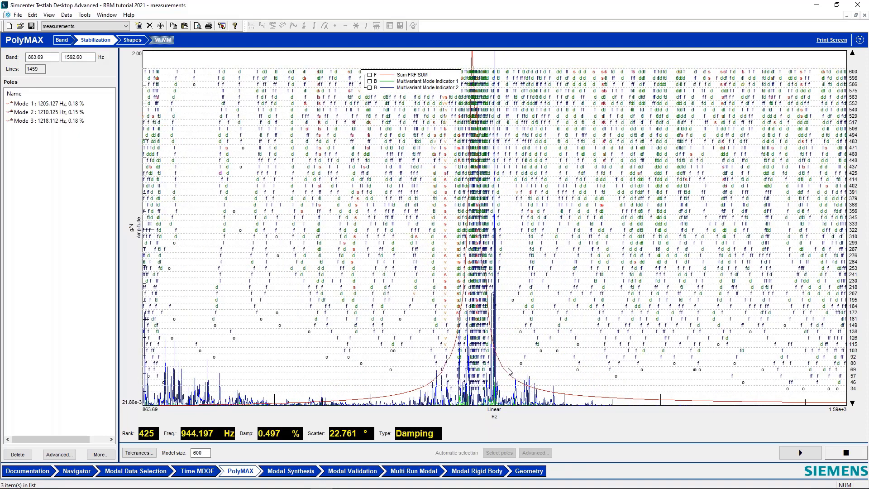
- In Modal Rigid Body, select the Unchanged FRF and Corrected FRF center-of-gravity nodes on the geometry and compare their position with the Lower Residual node
click(479, 472)
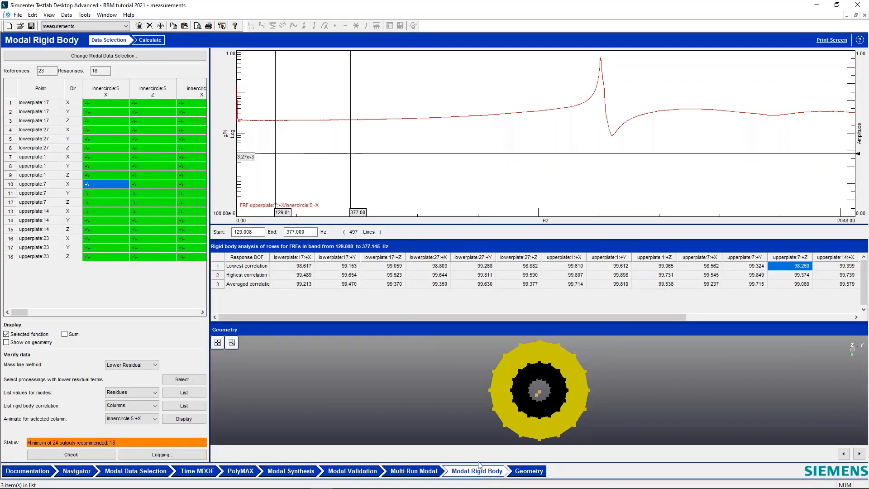
scroll(589, 423, up, 5)
scroll(588, 421, up, 3)
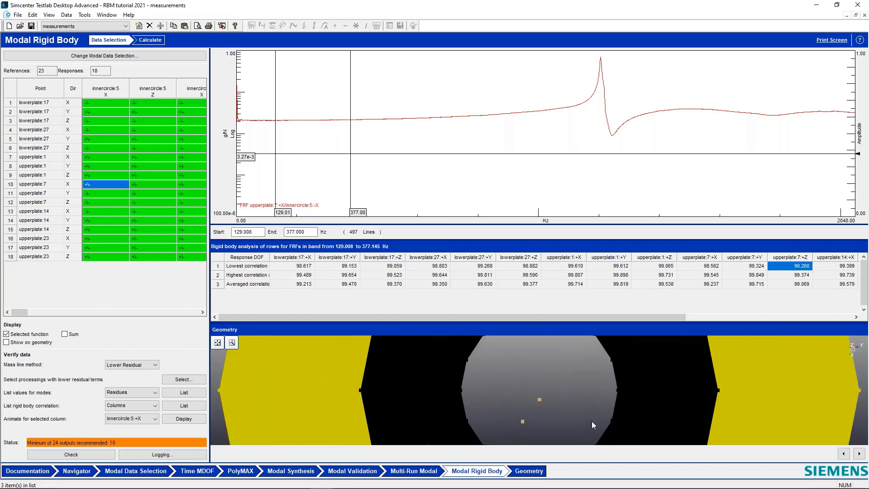
scroll(545, 406, up, 2)
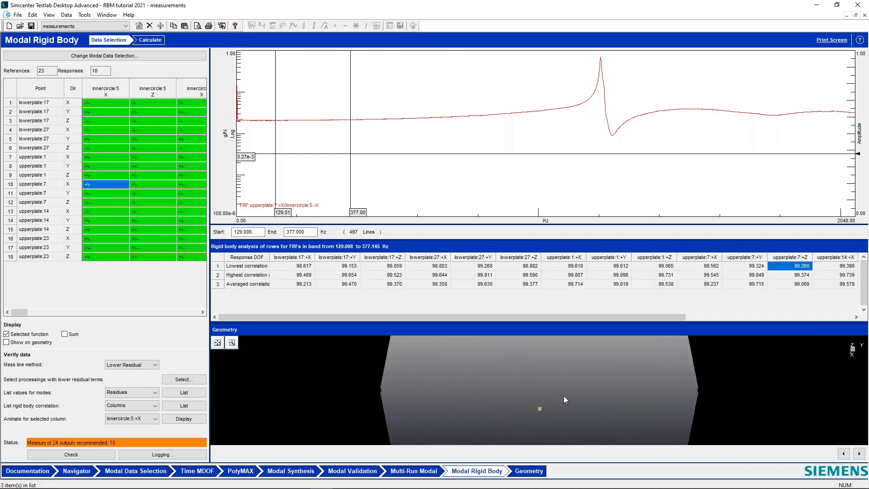
drag(521, 395, 557, 426)
scroll(633, 421, up, 2)
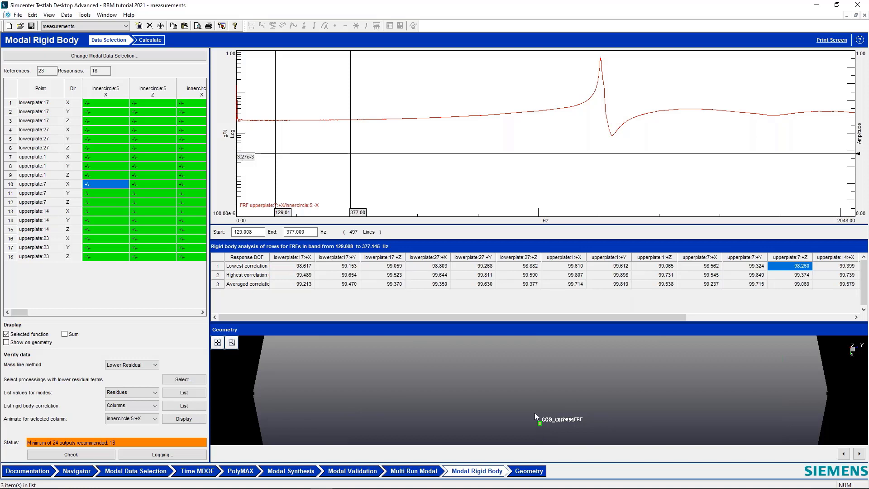
scroll(539, 405, down, 4)
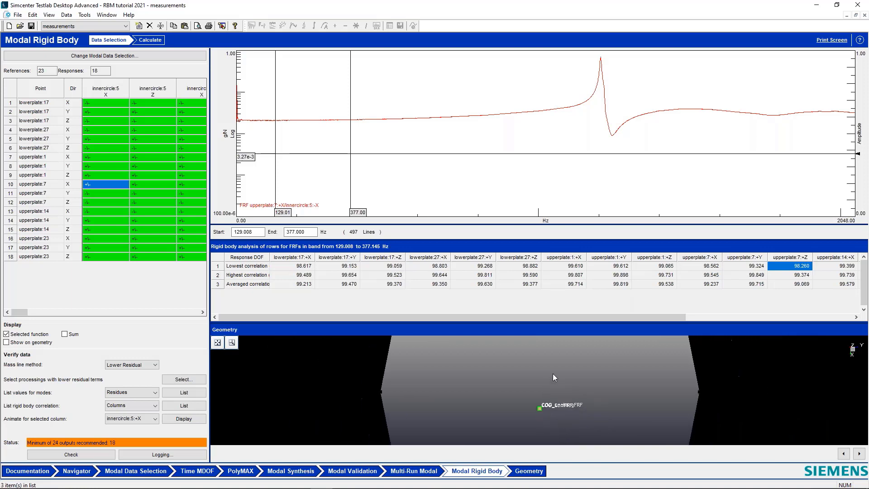
scroll(559, 368, down, 2)
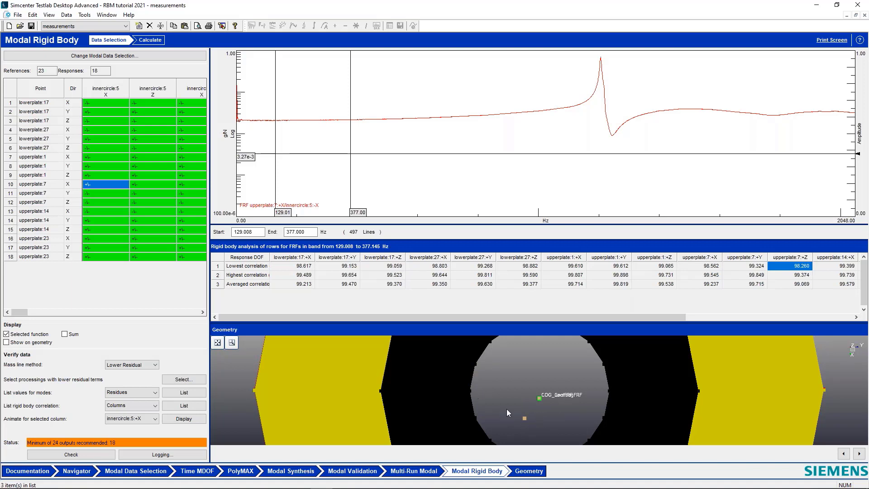
- Set the mass line method to Unchanged FRF
scroll(542, 383, down, 4)
scroll(533, 401, down, 2)
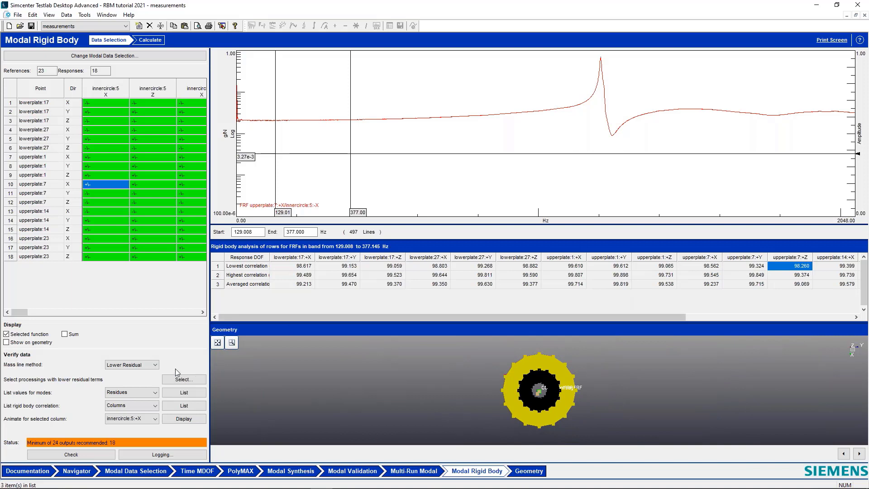
click(130, 367)
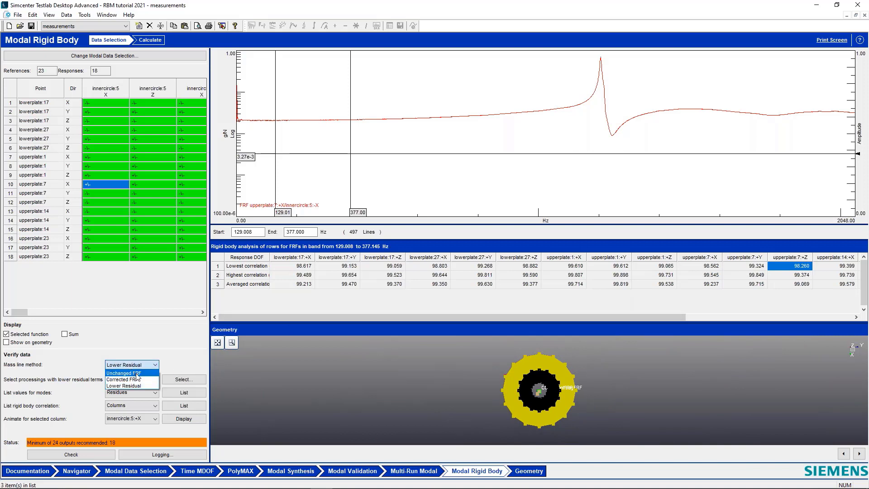
click(139, 380)
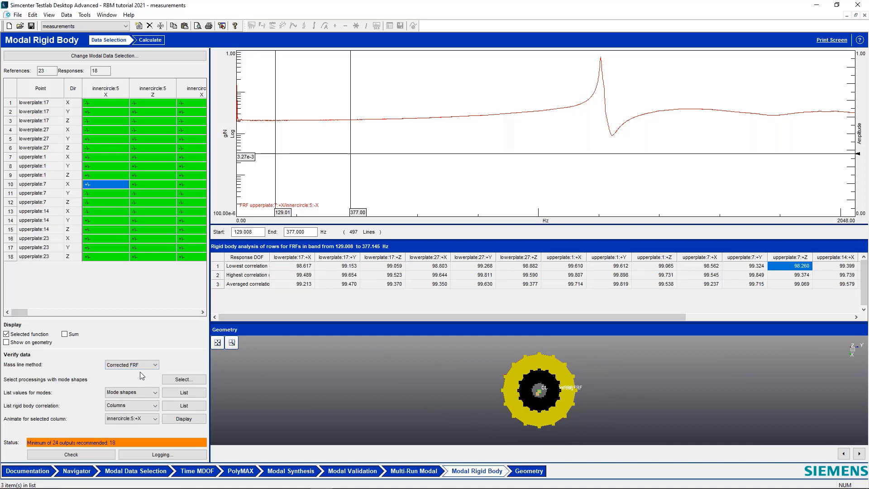
click(135, 365)
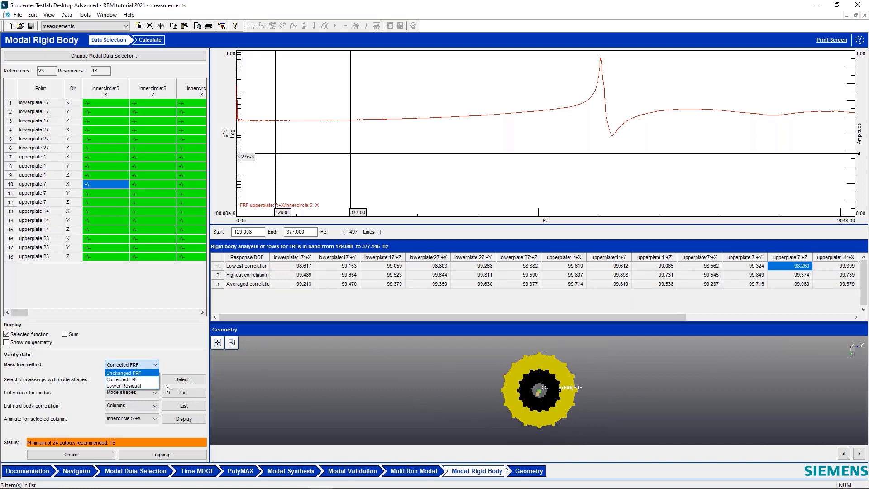
click(121, 373)
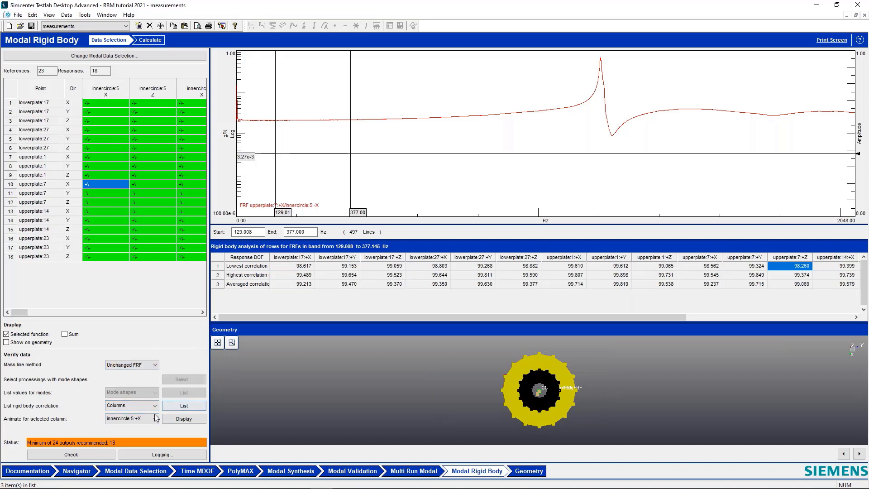
- List the rigid body correlation for the columns and examine all reference DOFs for outliers, particularly the lowest correlation of upperplate:23:+Y
click(188, 406)
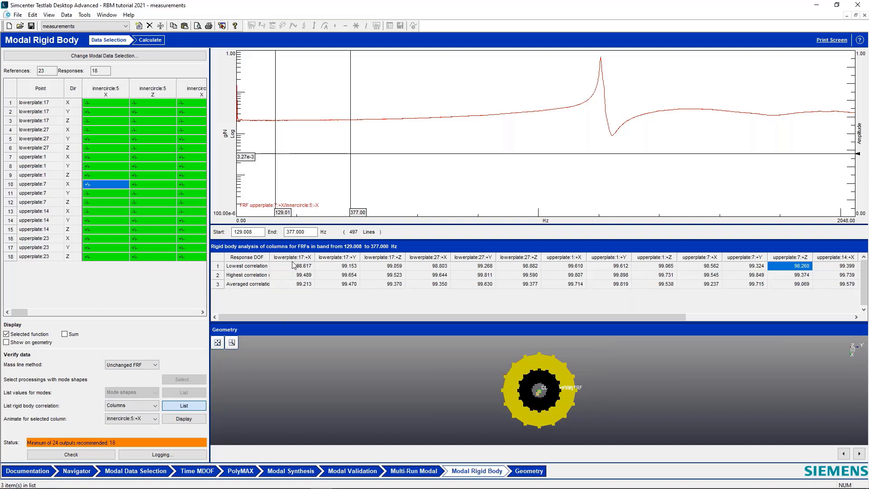
click(301, 257)
click(324, 259)
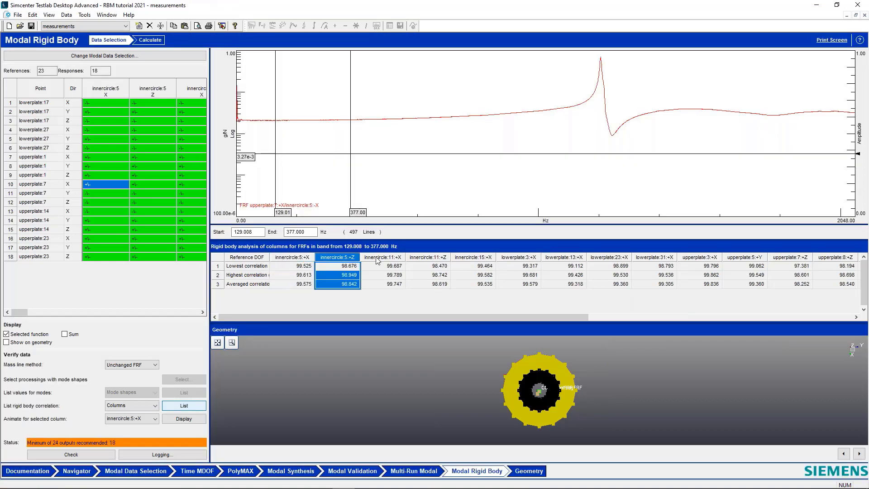
click(376, 257)
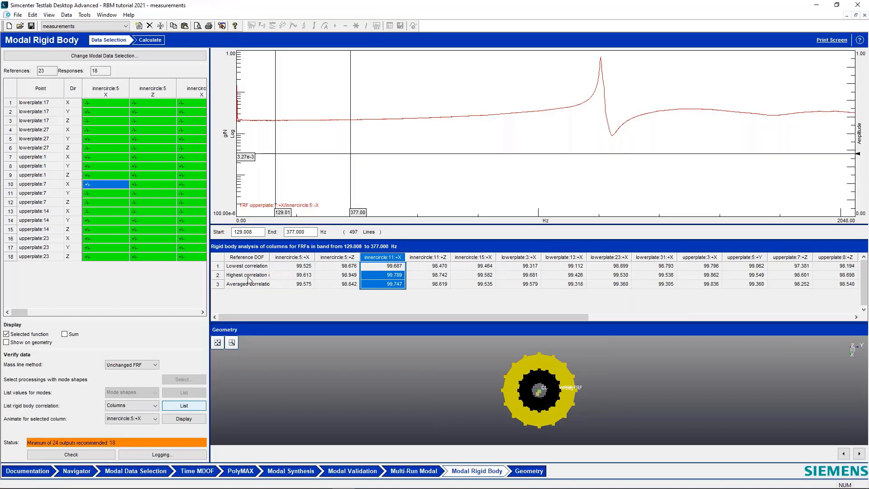
click(301, 267)
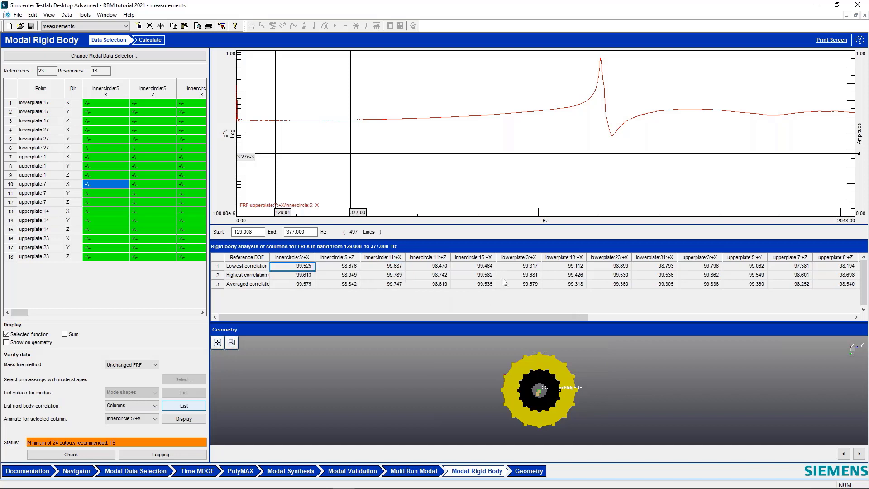
drag(549, 317, 800, 331)
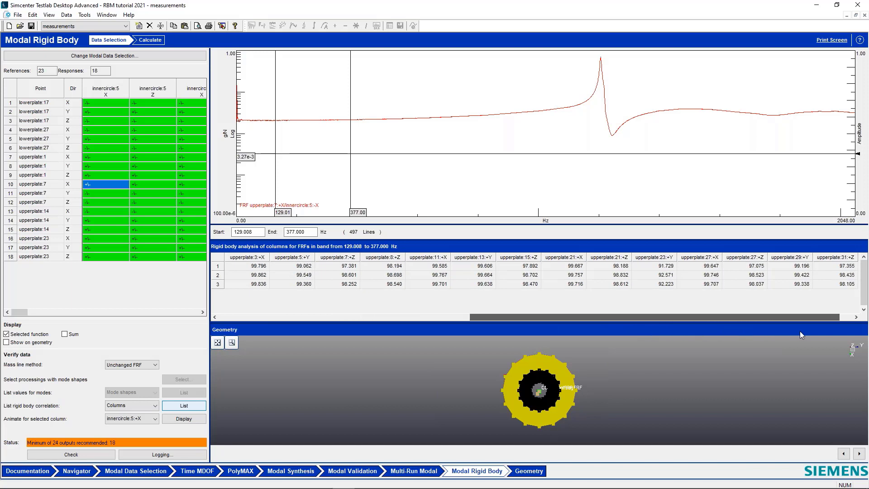
click(655, 269)
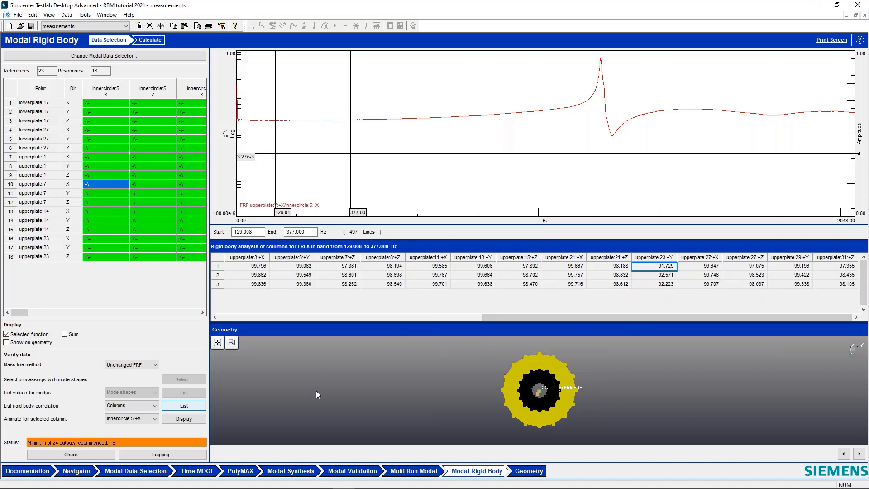
click(662, 268)
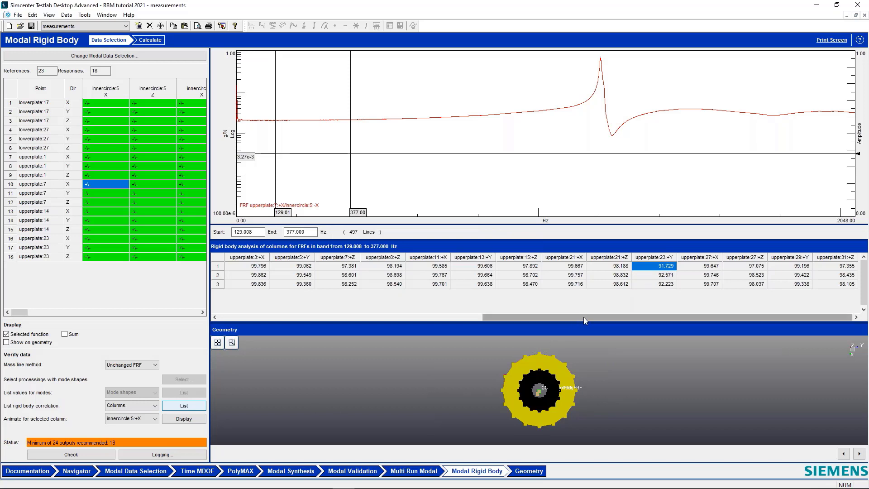
- In Modal Data Selection, exclude the upperplate:23 Y reference column from the FRF data
click(141, 472)
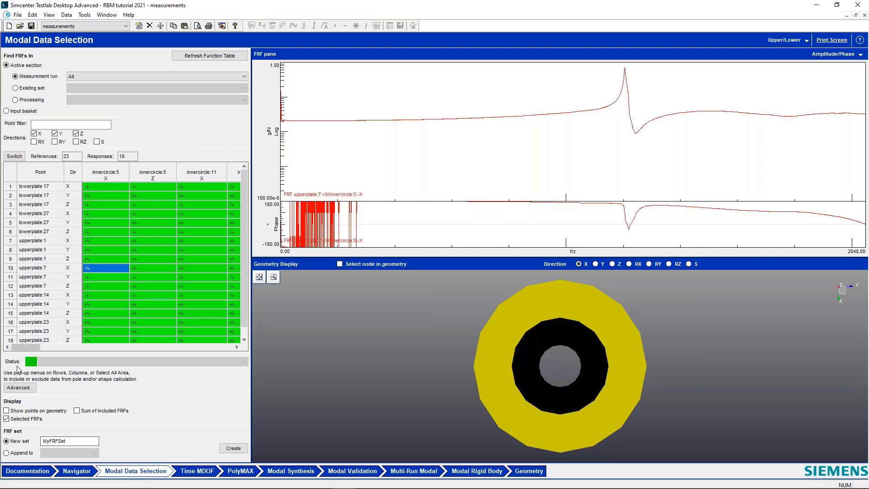
drag(22, 346, 229, 368)
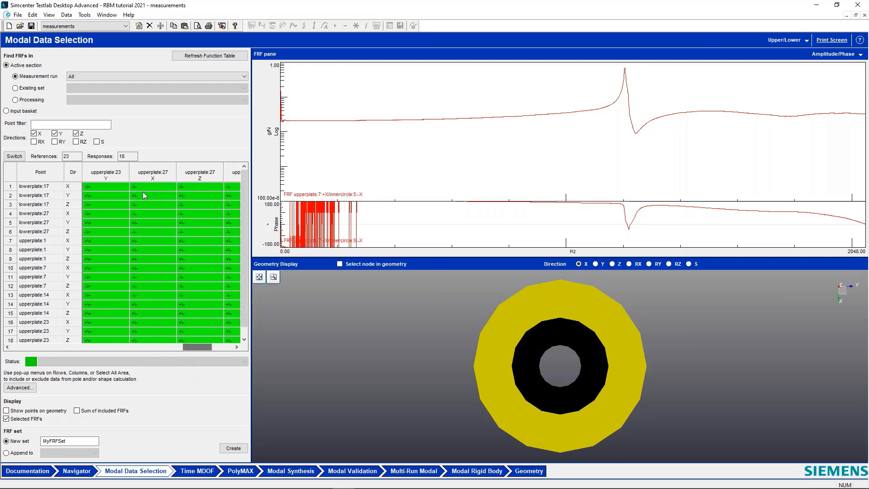
click(104, 173)
right_click(105, 167)
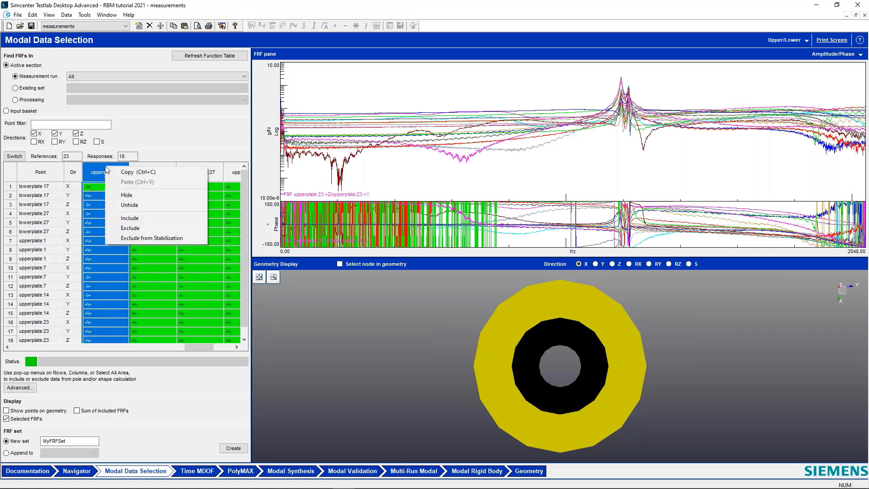
click(145, 228)
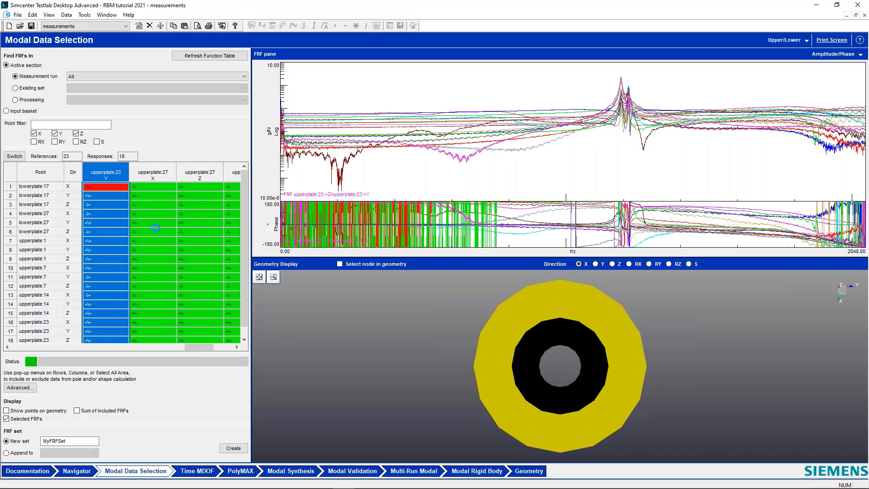
click(157, 224)
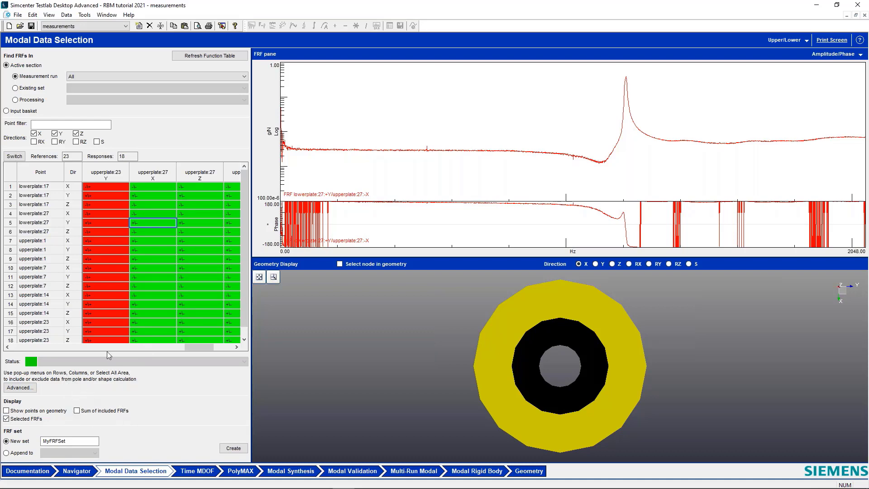
click(156, 175)
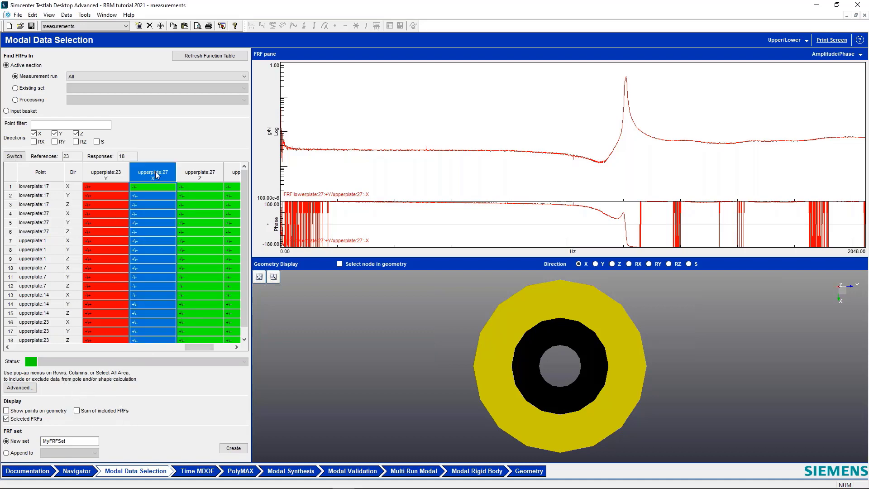
right_click(156, 174)
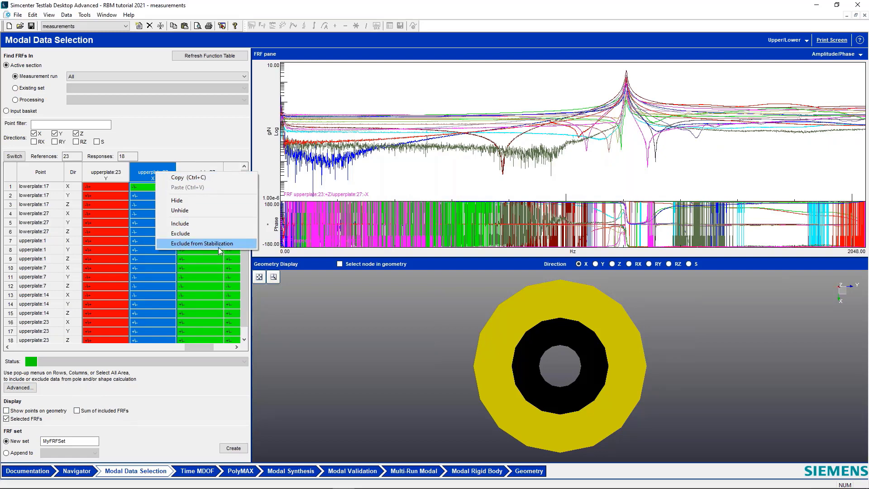
click(202, 267)
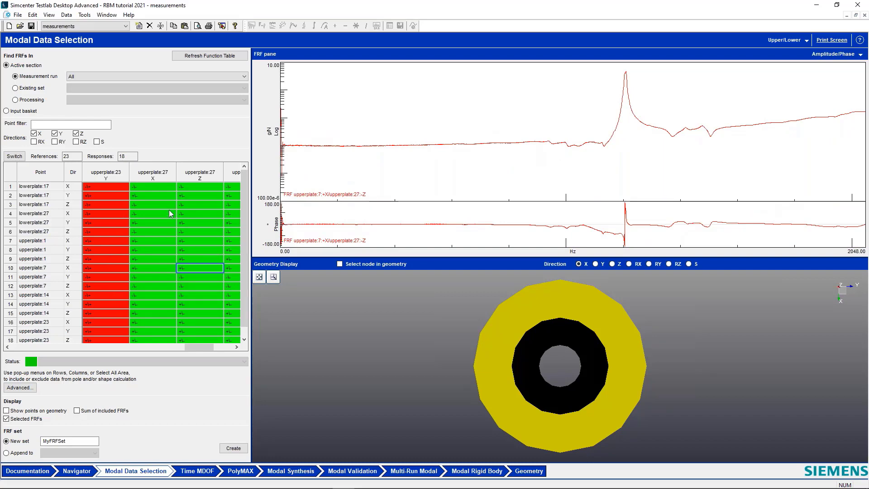
right_click(154, 174)
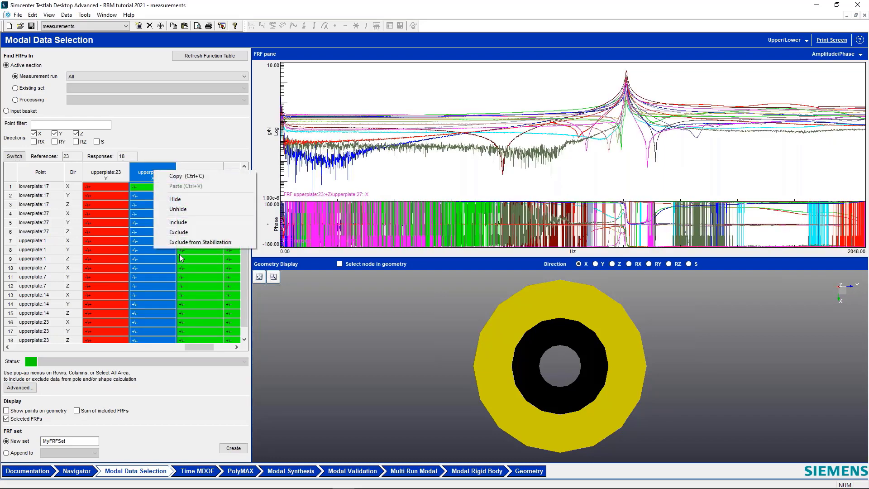
click(203, 299)
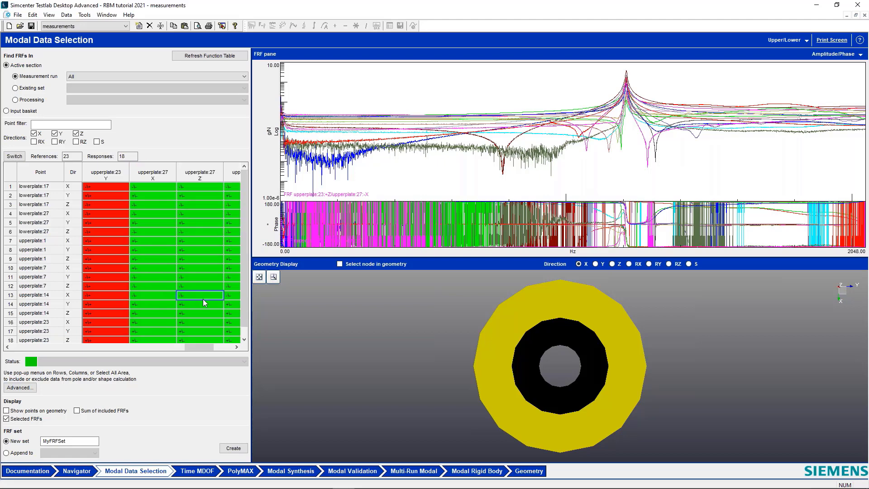
- Recheck the reduced data in Modal Rigid Body and review the rigid body correlation for inputs and outputs in the log
click(475, 471)
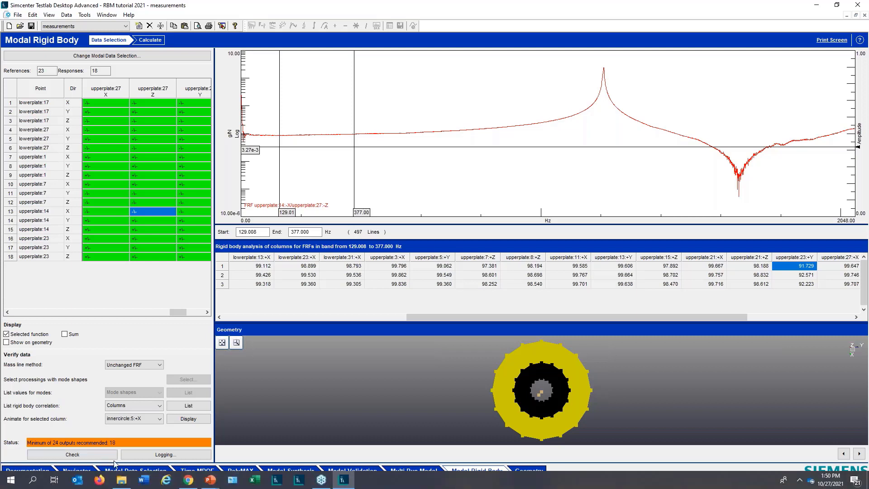
click(79, 459)
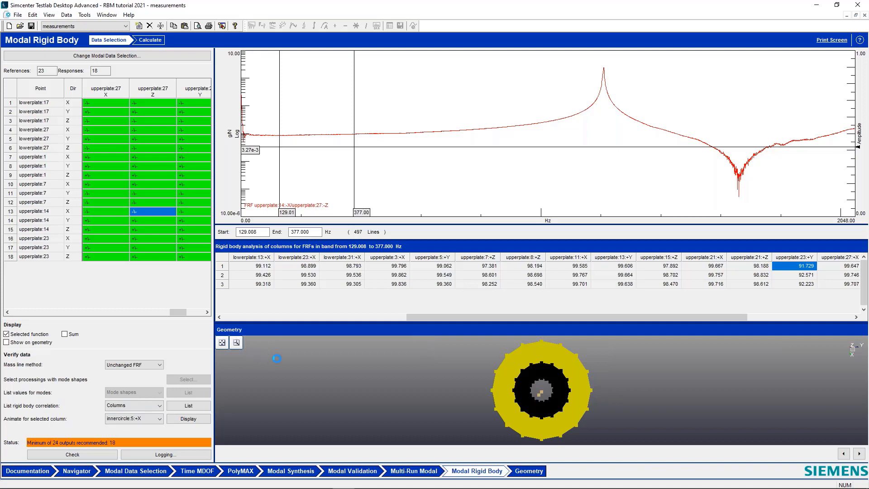
click(181, 457)
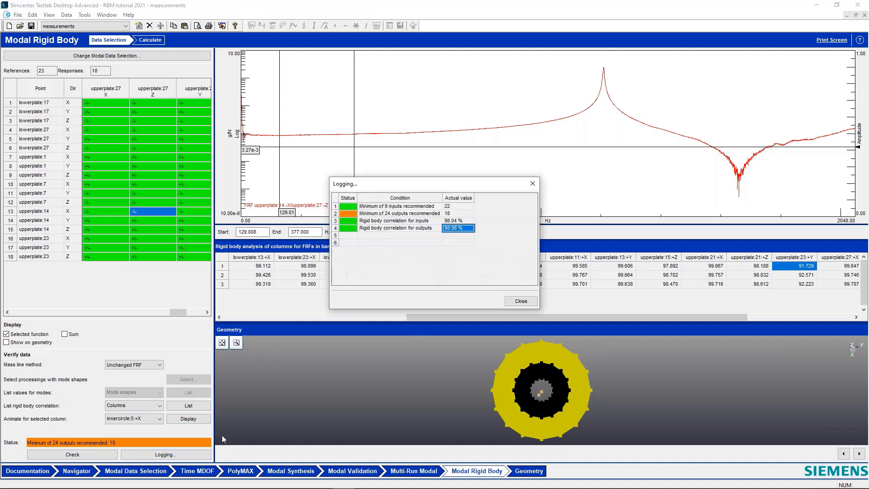
drag(465, 224, 463, 230)
click(391, 222)
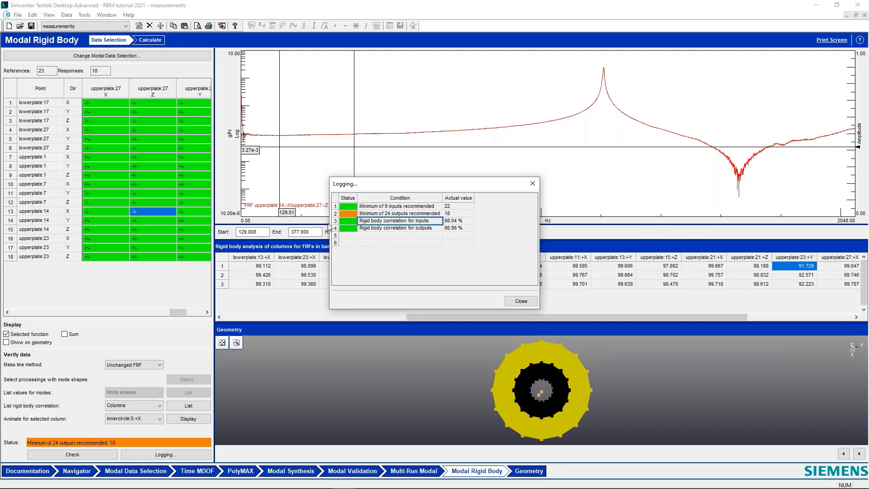
click(462, 222)
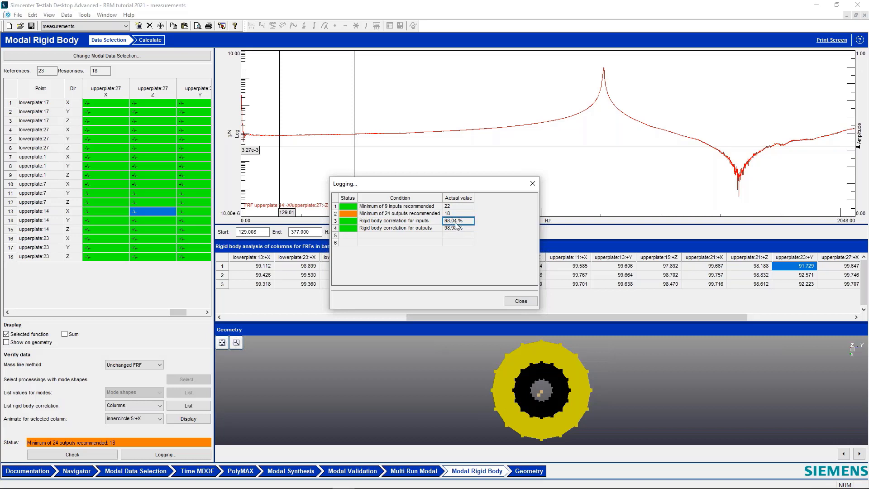
click(459, 228)
click(521, 301)
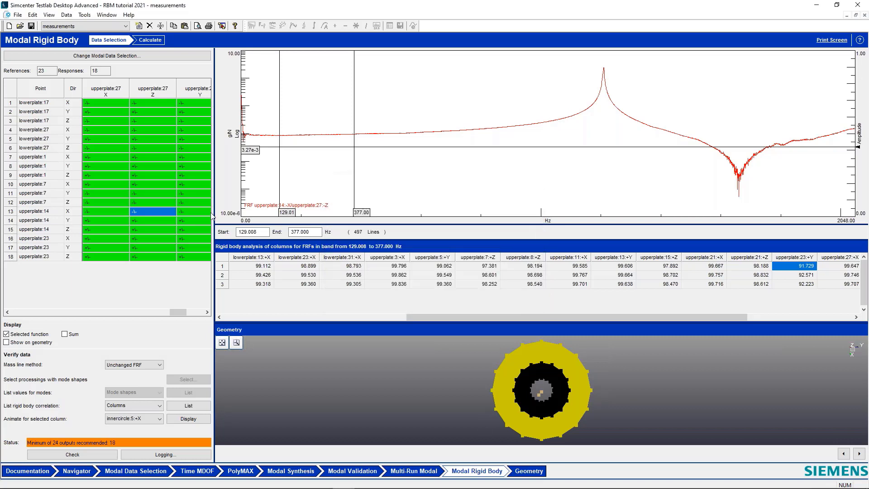
- In the rigid body calculation settings, name the center-of-gravity node COG_UnchangedF2
click(155, 41)
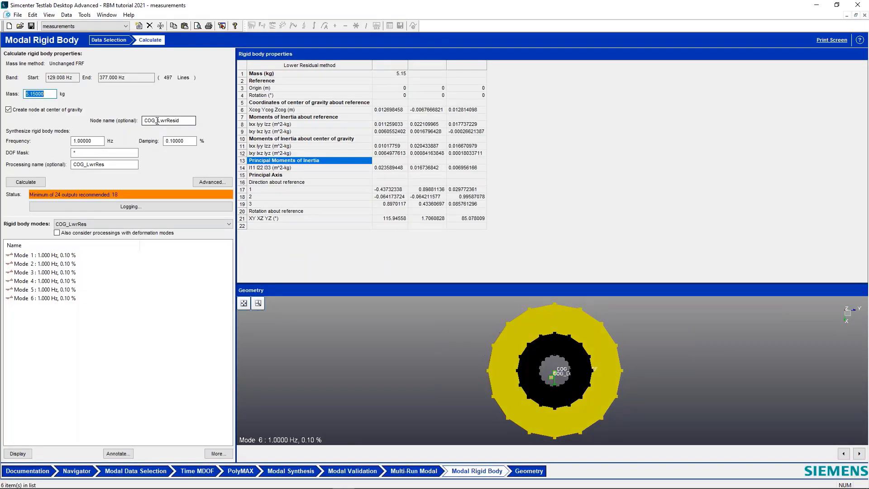
double_click(157, 121)
text(Unch)
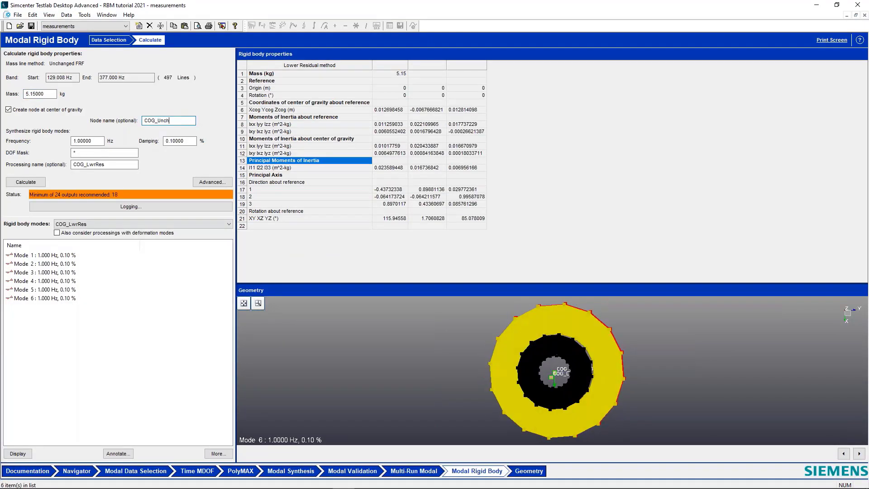
text(angedFRF)
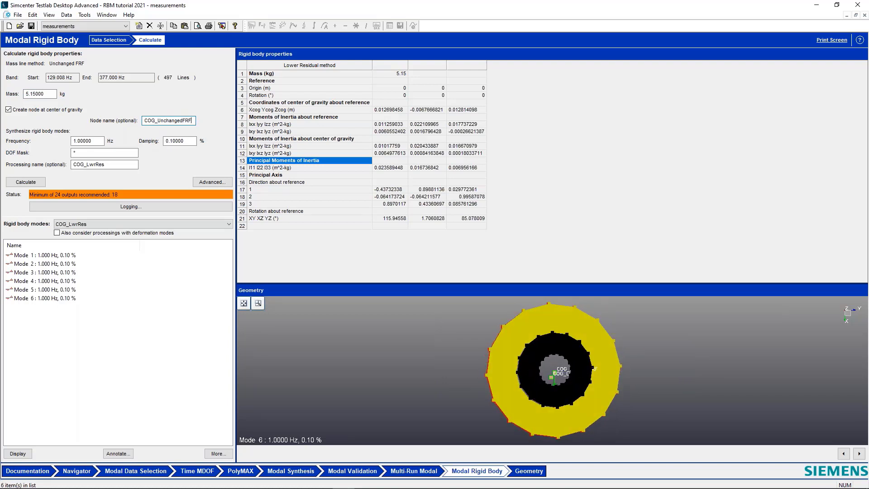
key(BackSpace)
key(BackSpace)
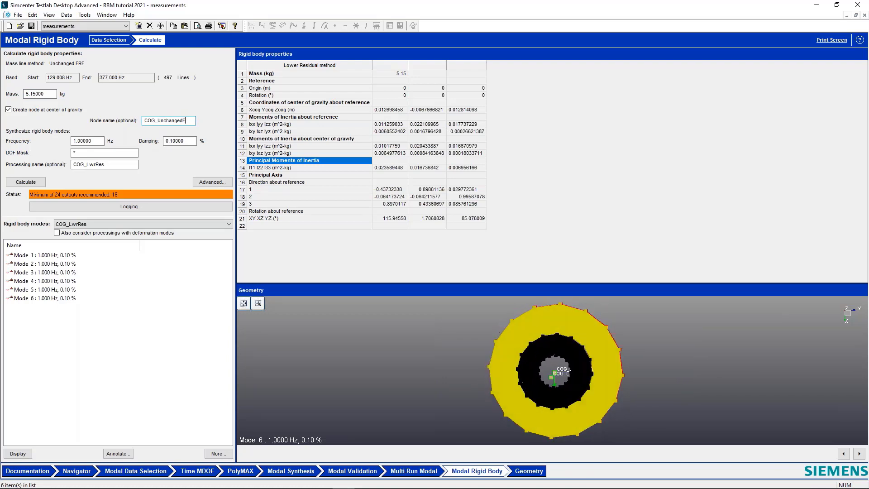
text(2)
- Set the processing name of the rigid body calculation to COG_UnchangF2
click(110, 164)
key(BackSpace)
key(BackSpace)
key(BackSpace)
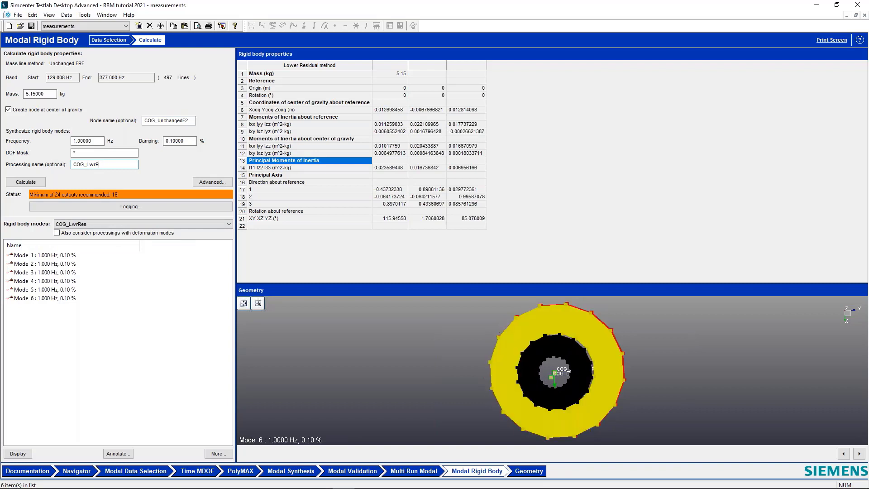
key(BackSpace)
key(BackSpace)
key(BackSpace)
text(Unchang)
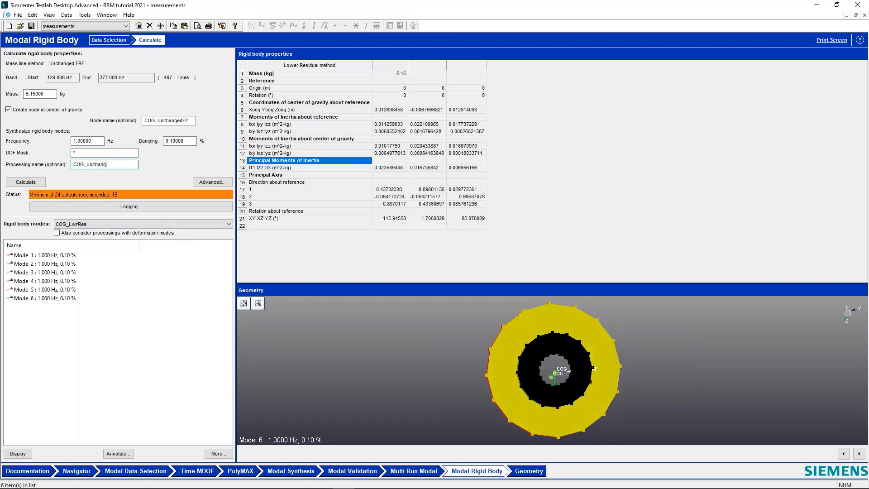
text(F2)
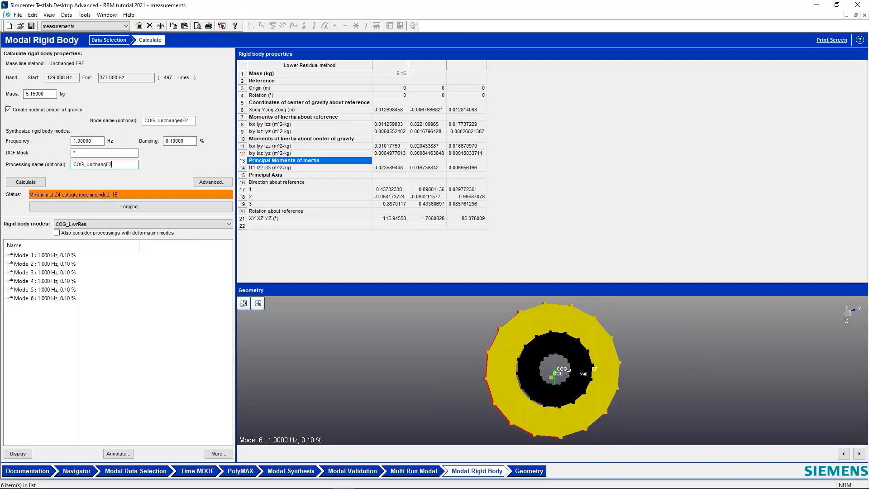
- Calculate the rigid body properties with the COG_UnchangedF2 settings and compare the center-of-gravity nodes in the geometry
click(38, 183)
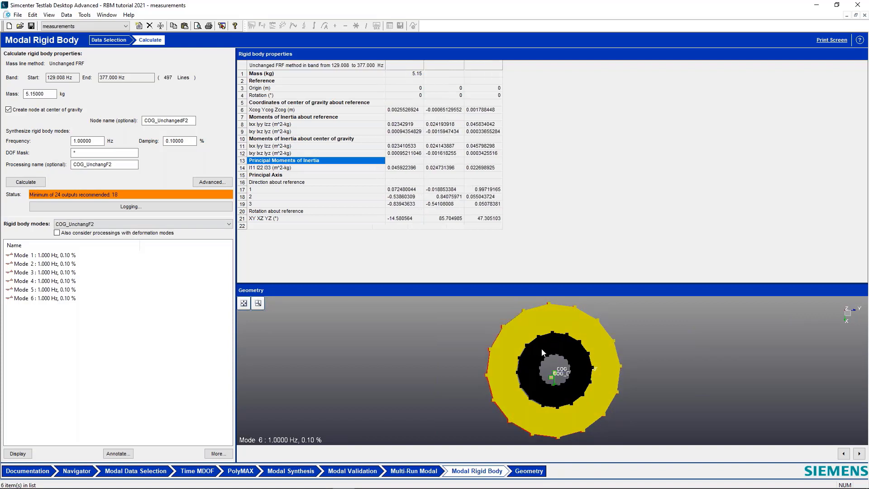
scroll(567, 376, up, 5)
scroll(567, 377, up, 5)
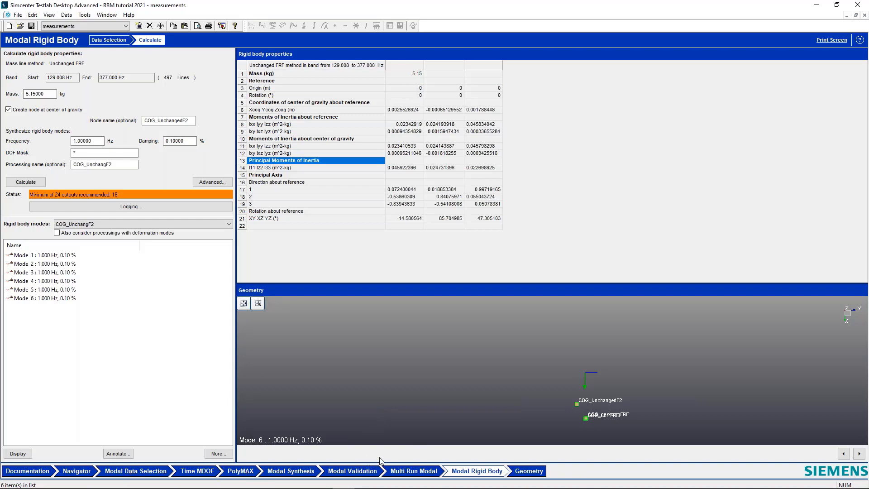
- Review the column-wise rigid body correlation values in the rigid body data selection, including upperplate:23 +Y and upperplate:31 +Z
click(118, 43)
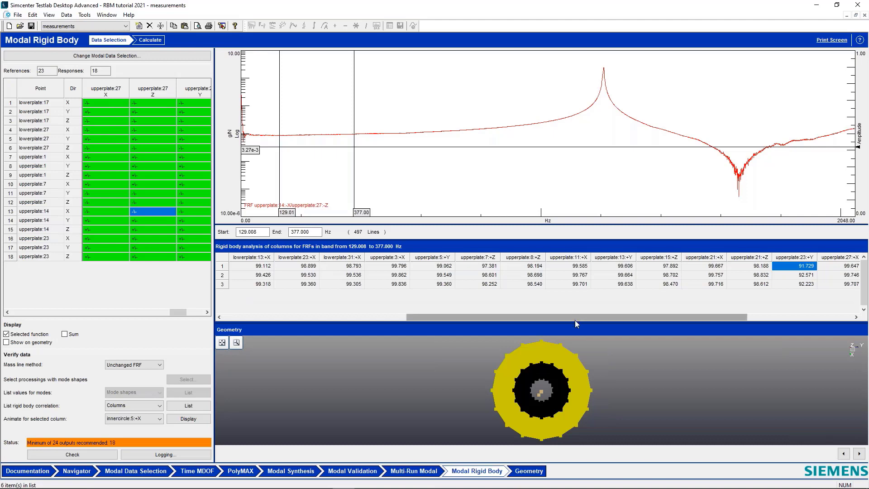
drag(577, 319, 700, 321)
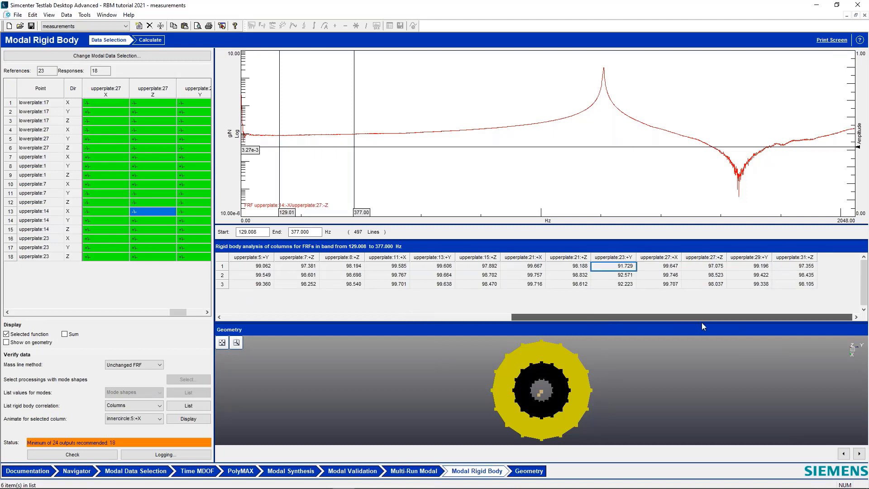
click(792, 267)
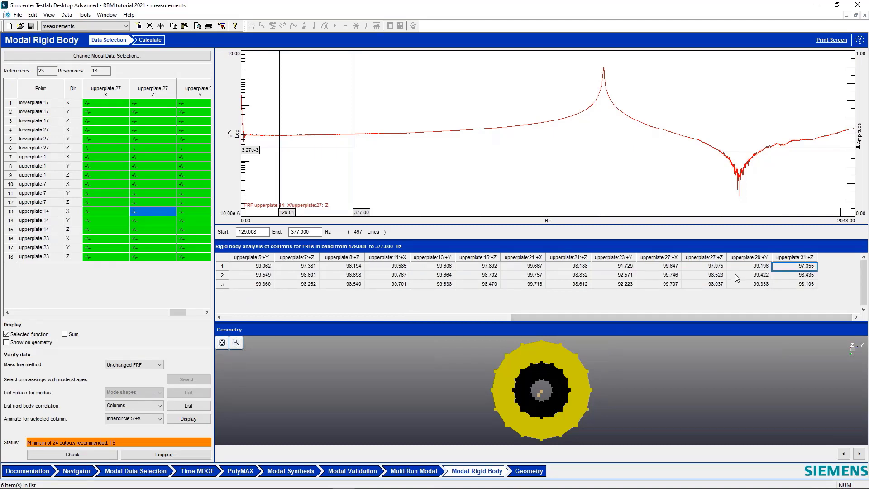
click(617, 269)
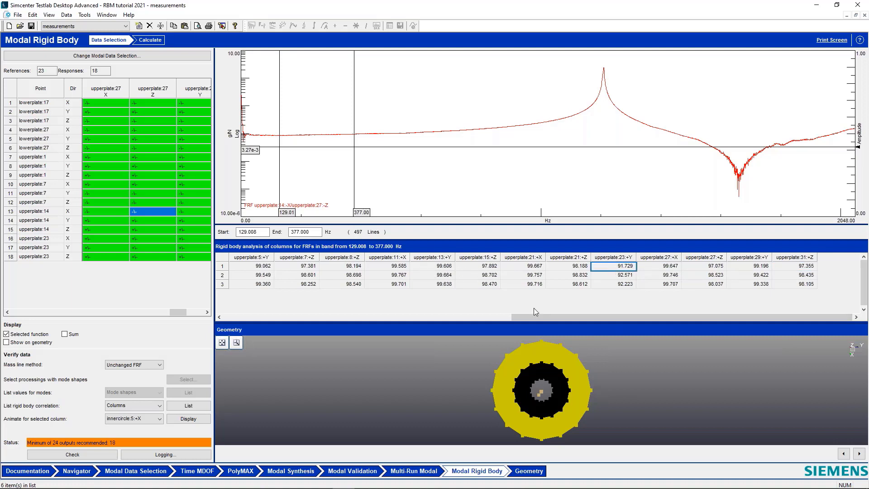
drag(518, 313, 226, 327)
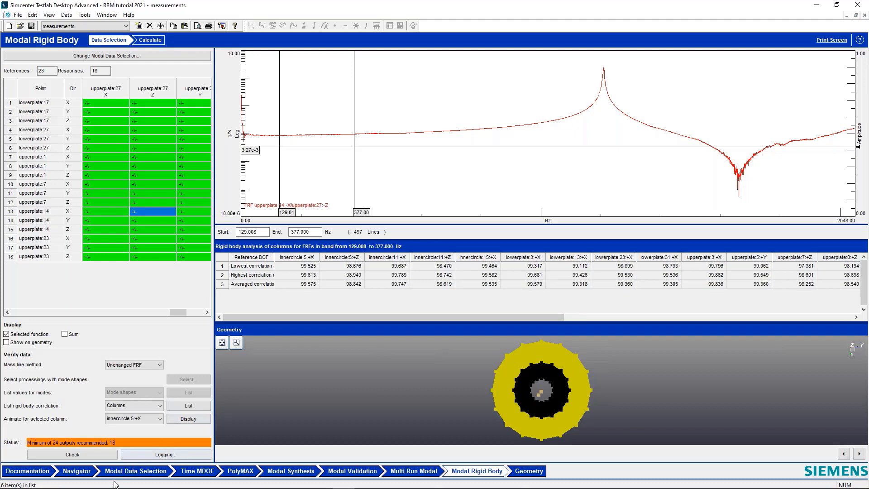
- In Modal Data Selection, view the include and exclude options for the upperplate:27 Z reference column
click(130, 474)
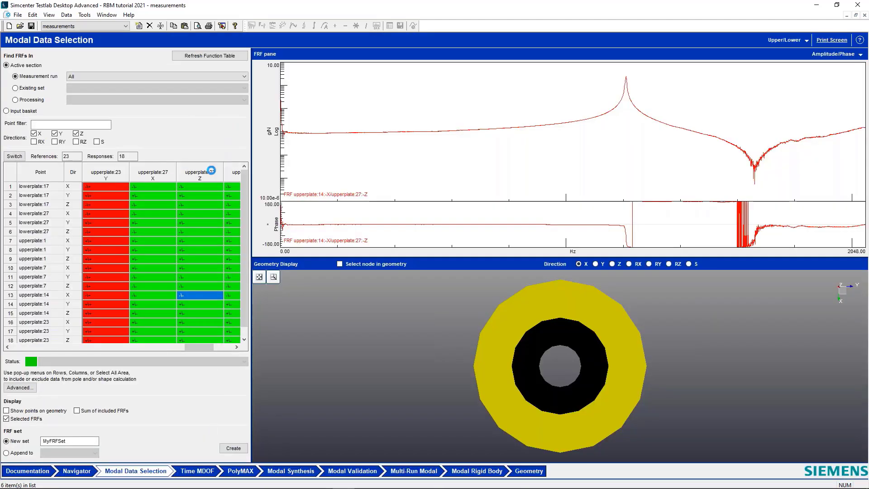
click(209, 174)
right_click(209, 174)
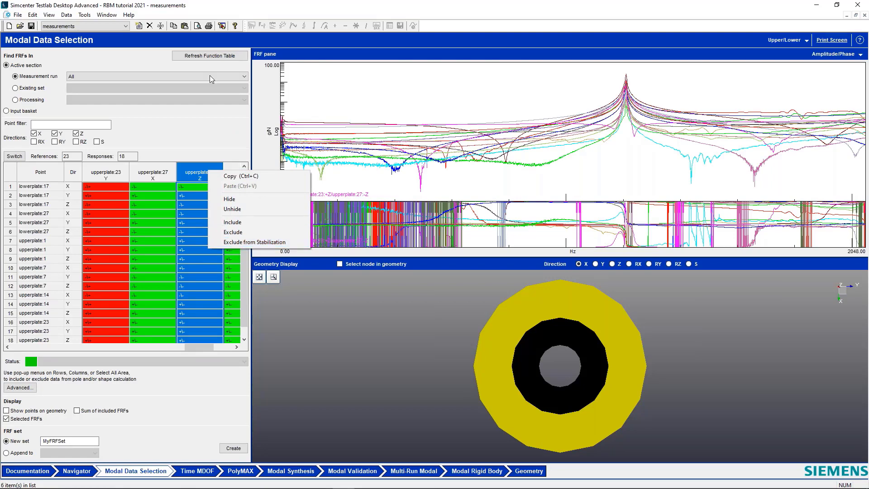
click(290, 5)
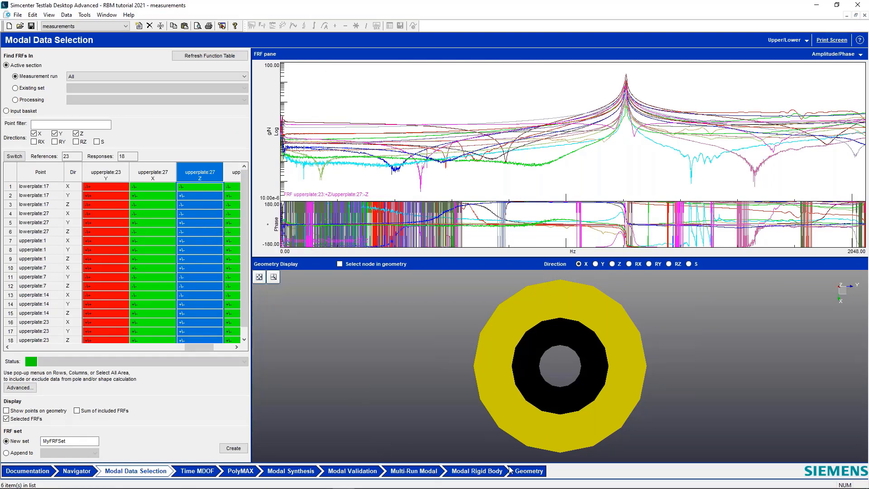
- In Modal Rigid Body, list the rigid body correlation by rows and review the values of the response DOFs
click(483, 472)
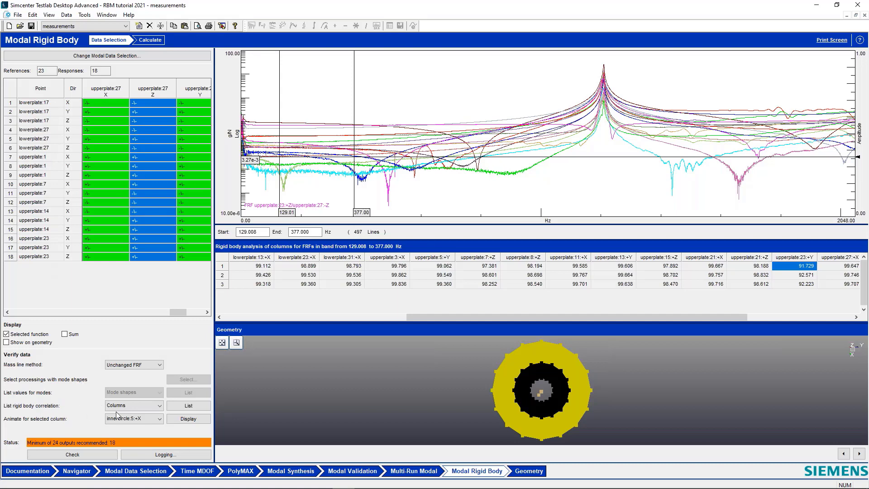
click(130, 406)
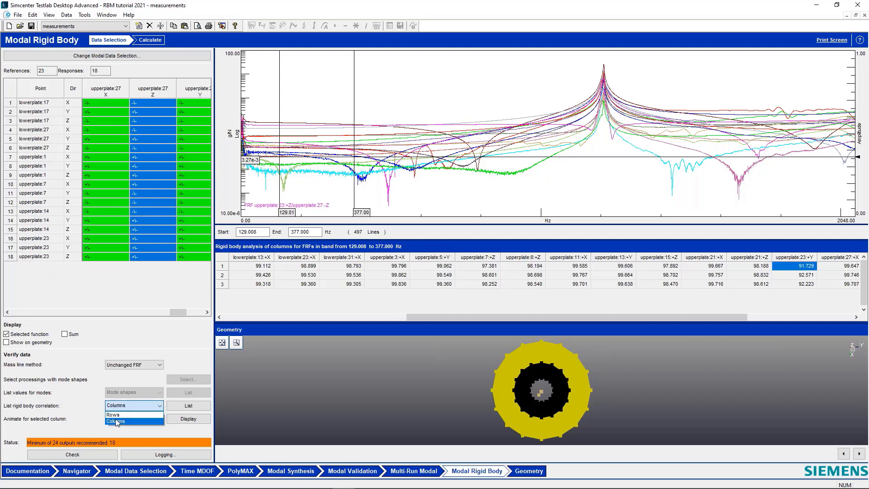
click(116, 415)
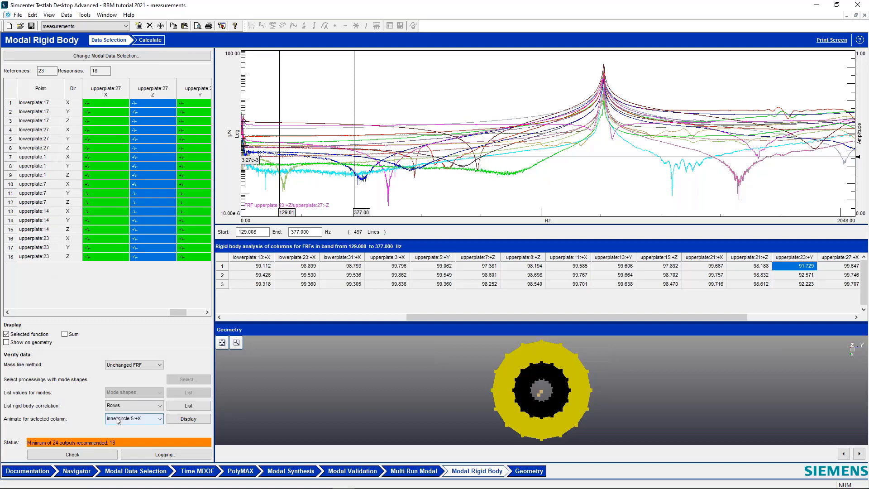
click(186, 406)
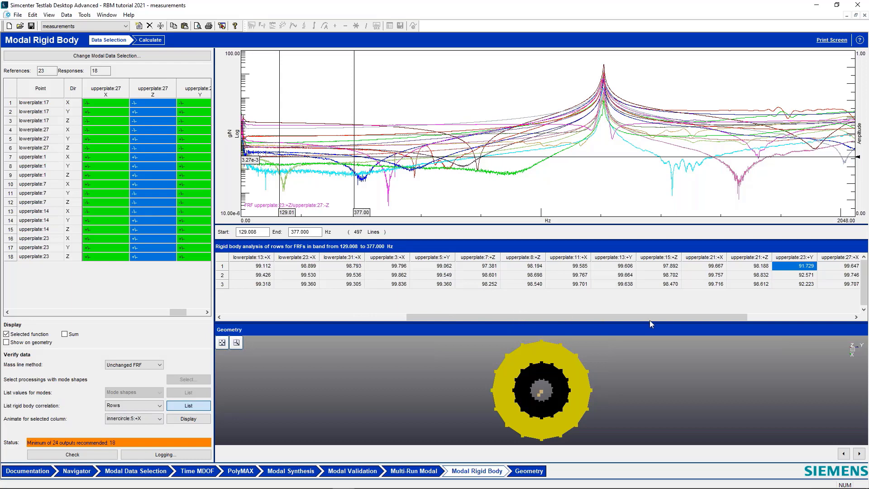
drag(650, 319, 761, 295)
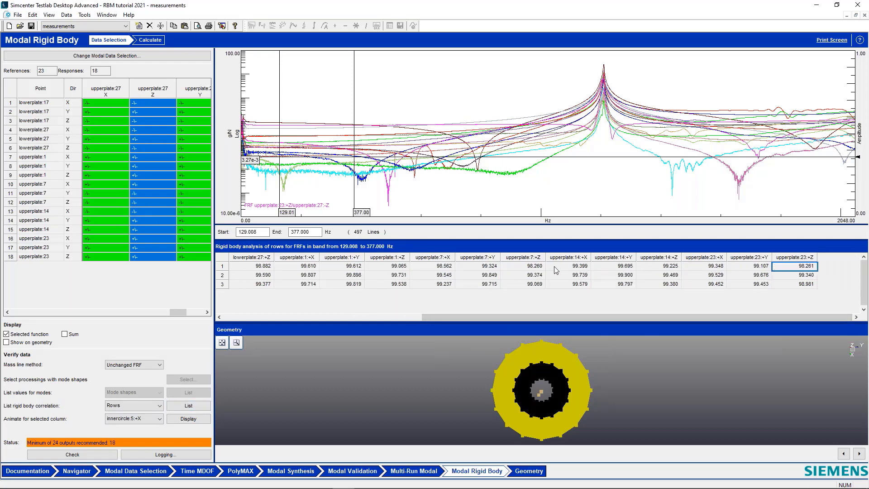
click(534, 268)
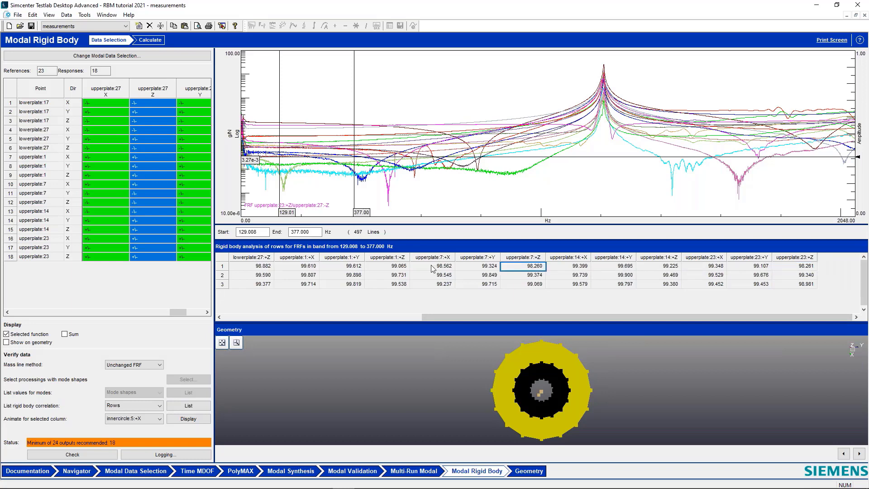
click(263, 268)
drag(434, 317, 214, 320)
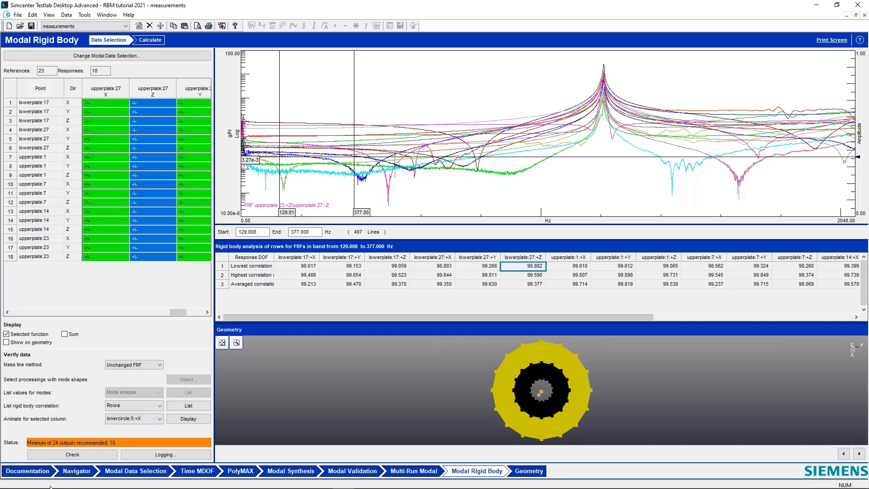
- In Modal Data Selection, view the include and exclude options for the lowerplate:27 Z response row
click(139, 470)
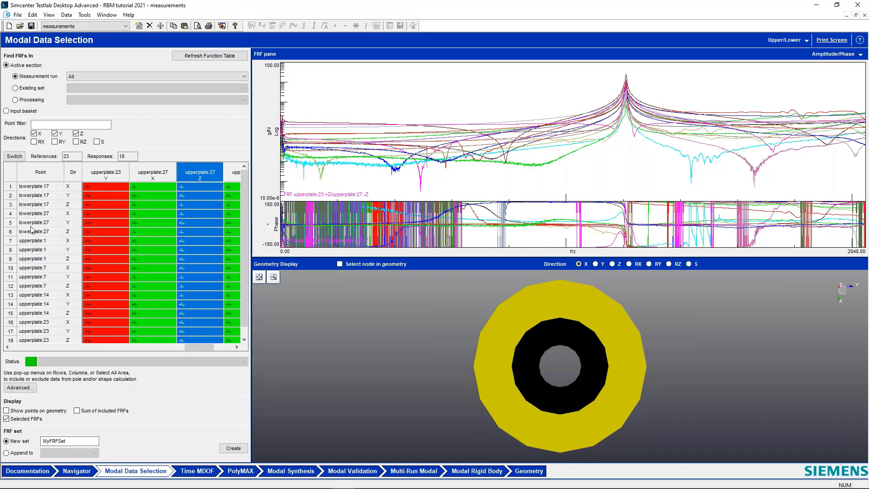
click(10, 233)
right_click(11, 236)
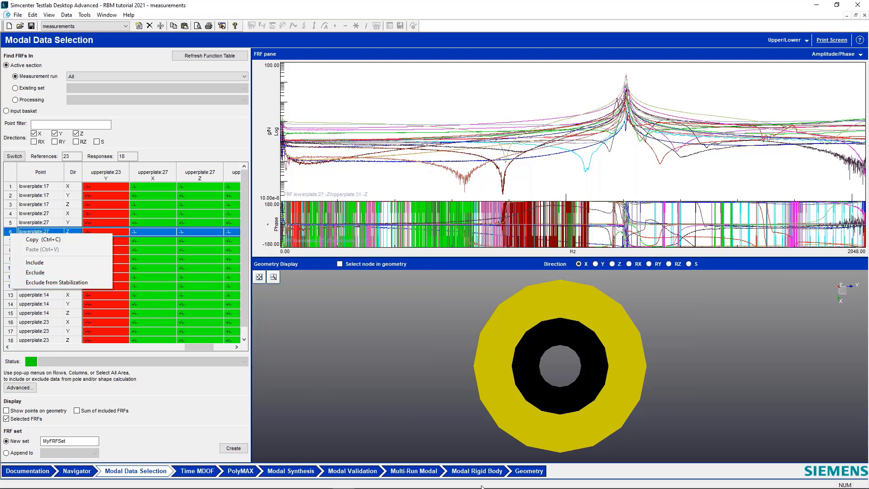
- Back in Modal Rigid Body, review the input and output correlation in the log and the row-wise correlation list
click(485, 471)
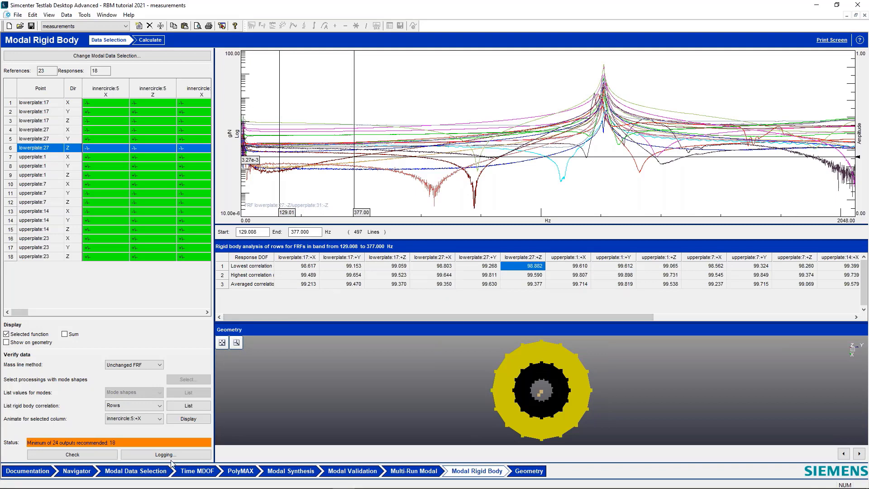
click(195, 455)
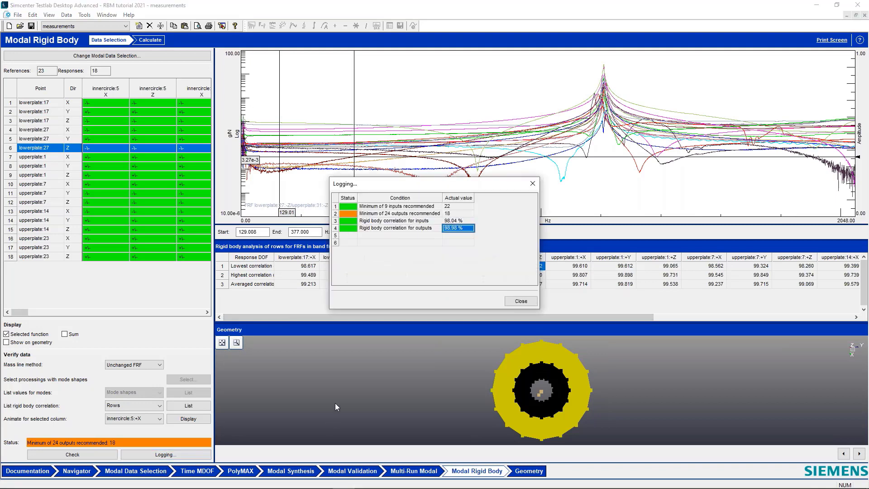
drag(461, 223, 458, 231)
click(522, 301)
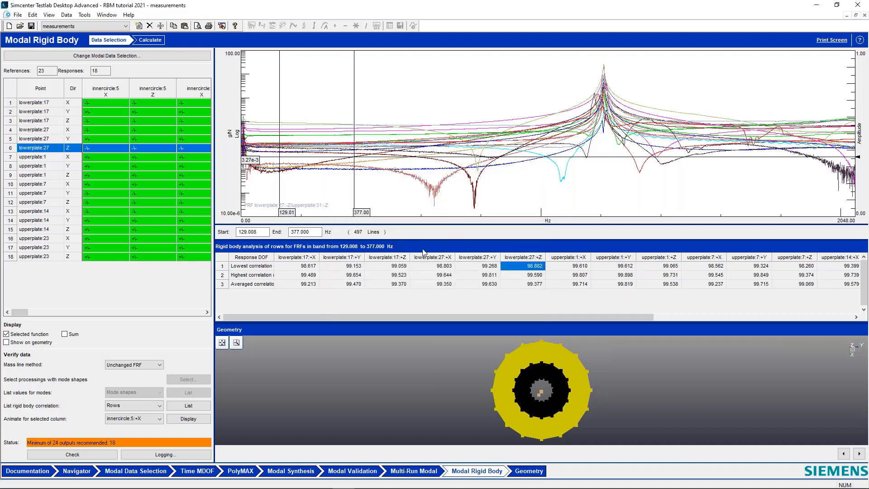
click(427, 257)
click(566, 266)
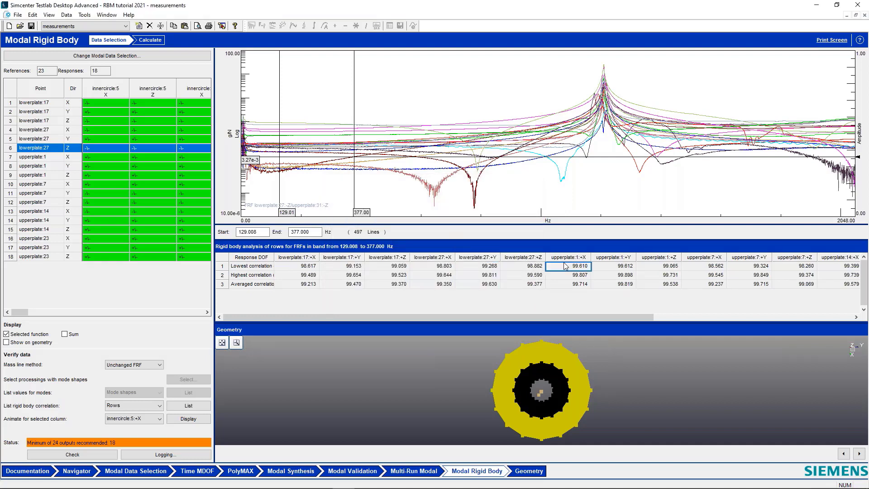
click(134, 407)
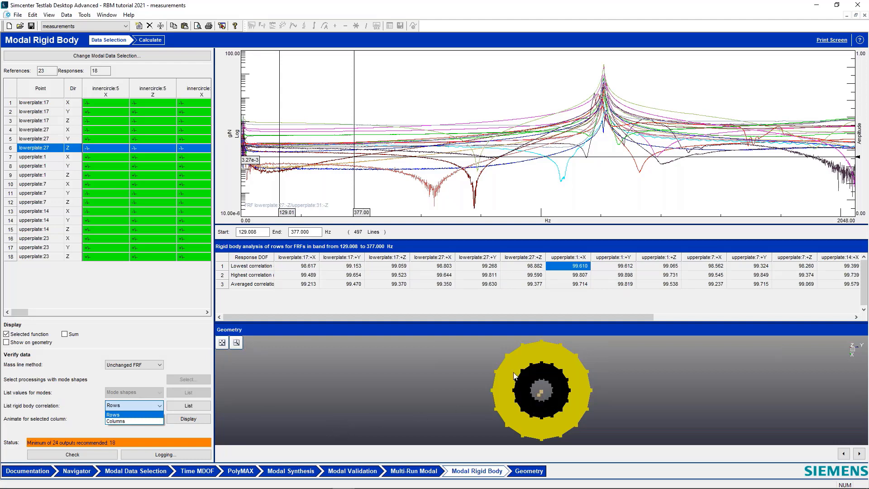
- Show the origin in the Modal Rigid Body geometry display and inspect the center-of-gravity nodes relative to it
scroll(550, 396, up, 10)
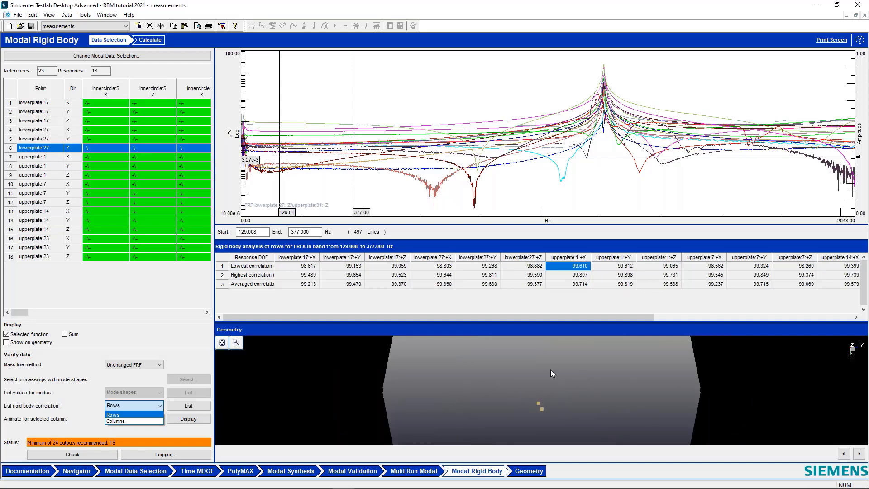
scroll(551, 371, down, 5)
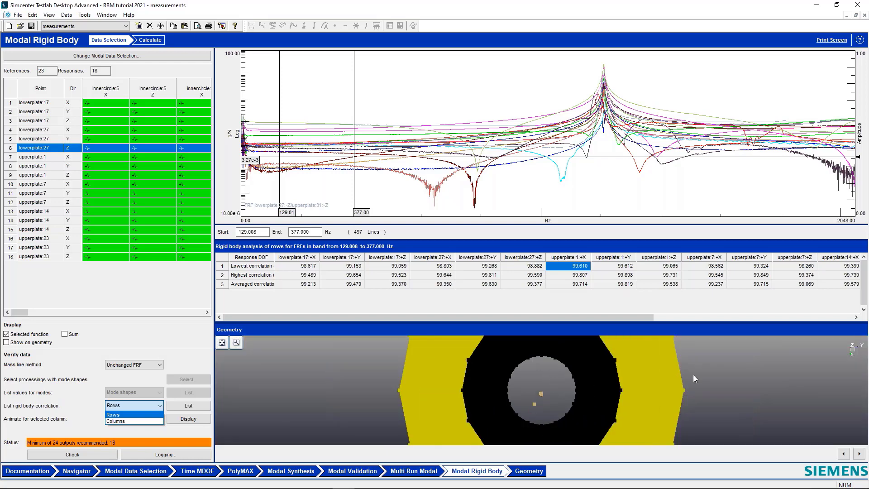
click(742, 368)
right_click(742, 367)
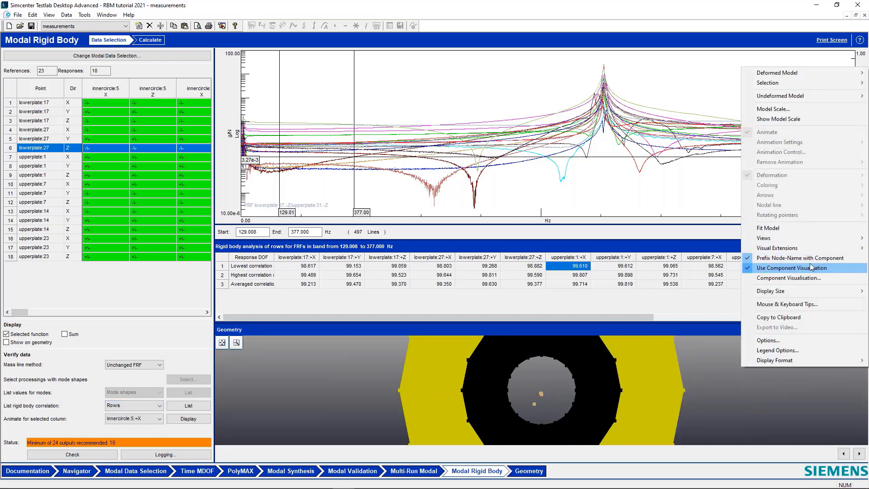
mouse_move(784, 248)
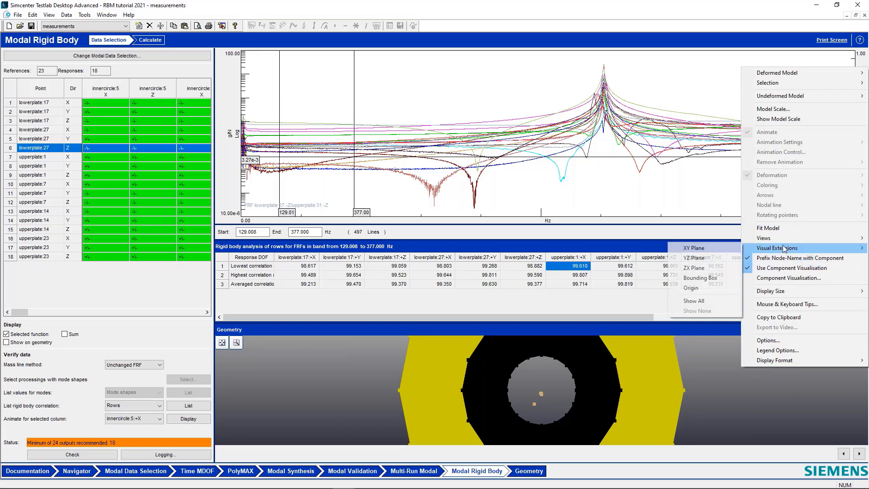
click(698, 289)
scroll(586, 378, up, 3)
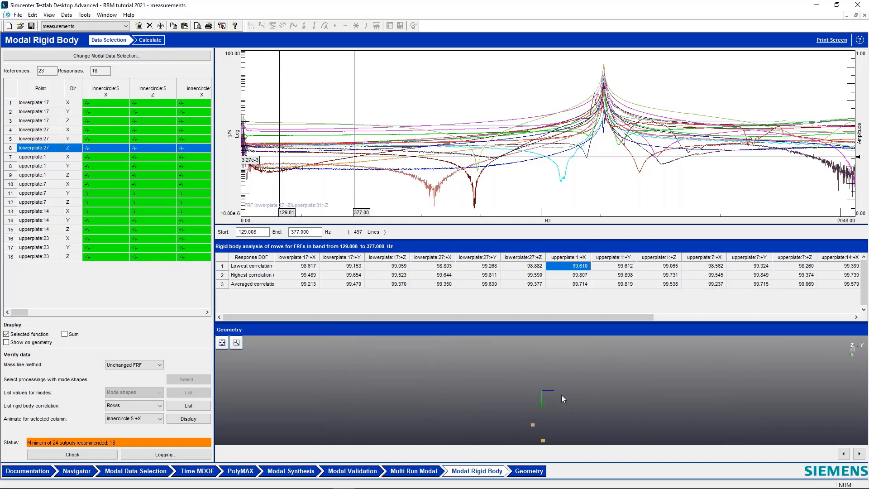
- In the Geometry worksheet, examine the names and coordinates of the nodes for the whole geometry
click(531, 475)
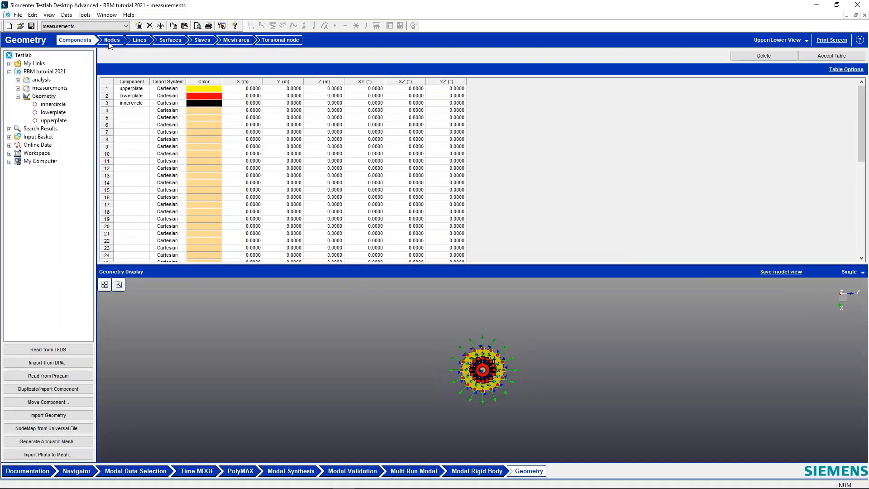
click(107, 45)
click(38, 96)
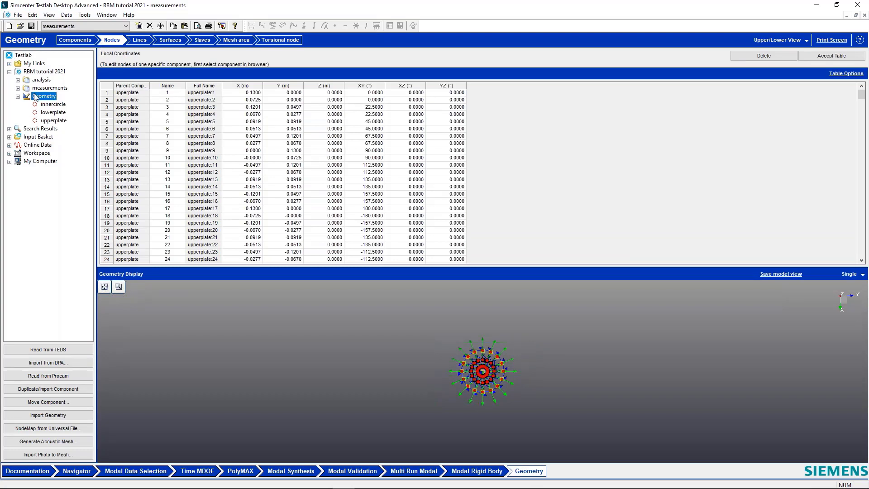
drag(166, 93, 240, 90)
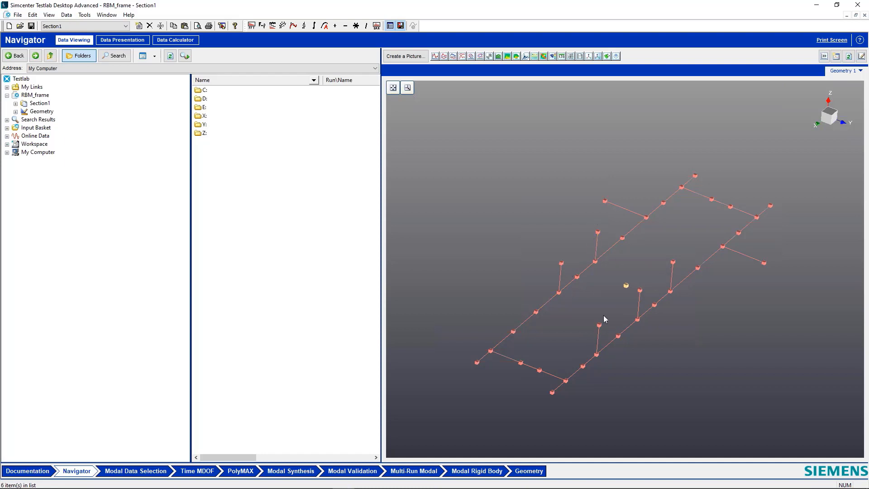
- Inspect the center-of-gravity node in the RBM_frame geometry and set the model view to XY
scroll(665, 294, up, 5)
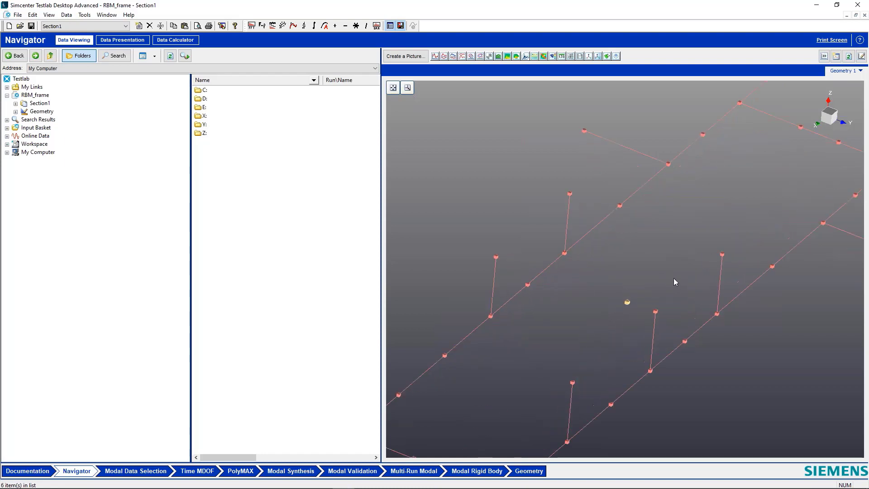
scroll(679, 267, down, 5)
right_click(729, 319)
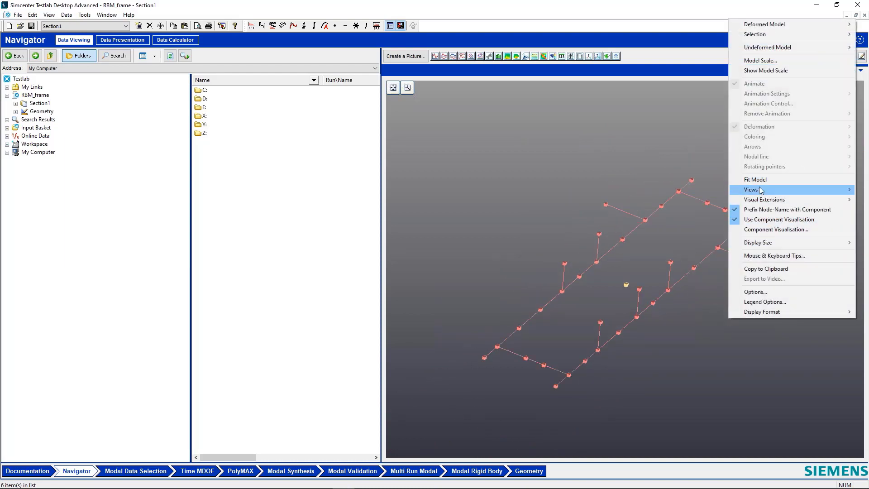
mouse_move(760, 190)
click(661, 304)
click(338, 188)
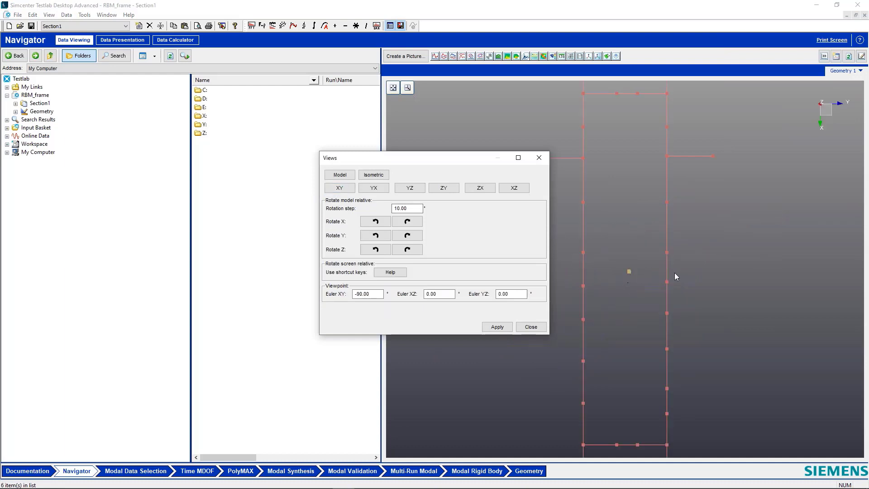
- Close the view settings and inspect the spacing of the three center-of-gravity nodes up close and within the whole frame
click(532, 327)
scroll(643, 278, up, 8)
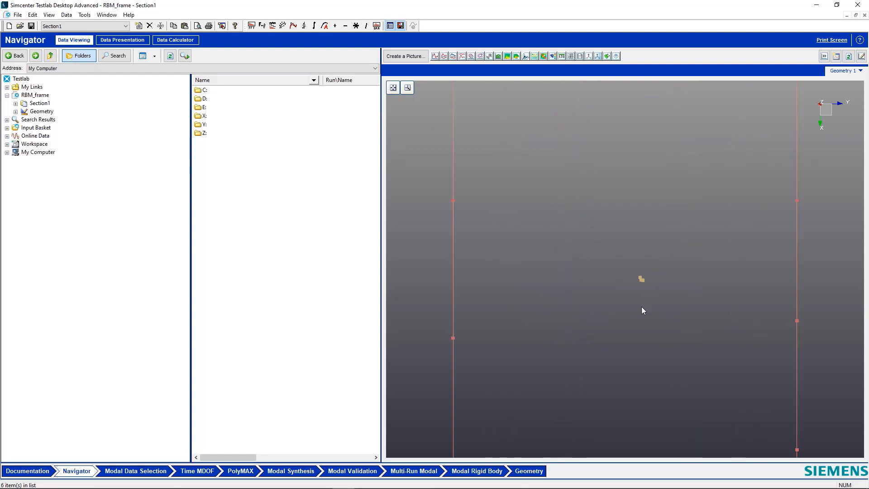
drag(643, 256, 712, 322)
scroll(697, 379, up, 4)
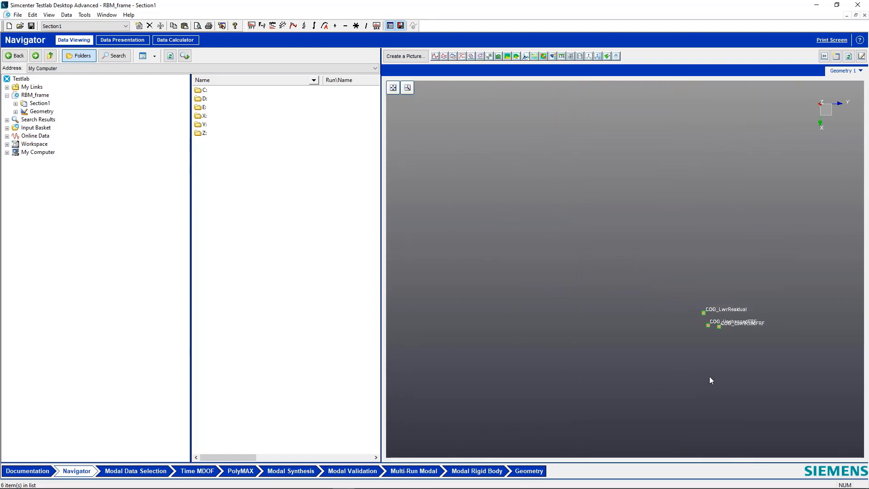
scroll(642, 339, down, 8)
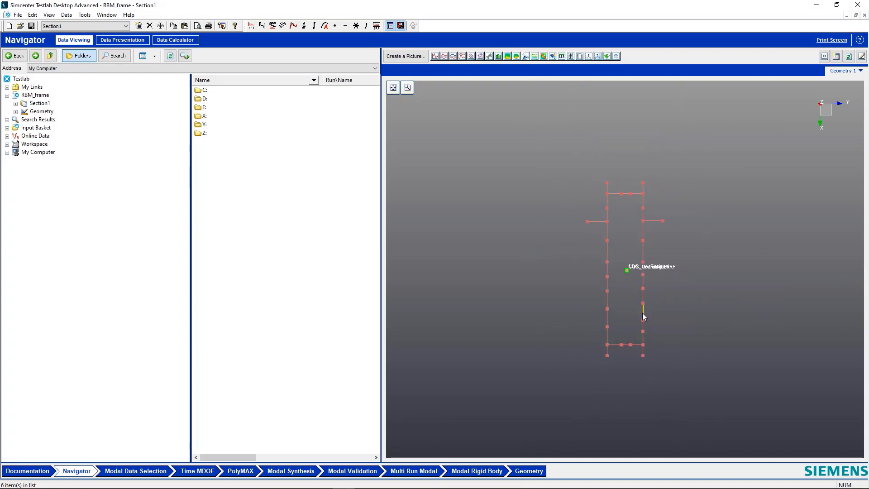
drag(642, 314, 584, 313)
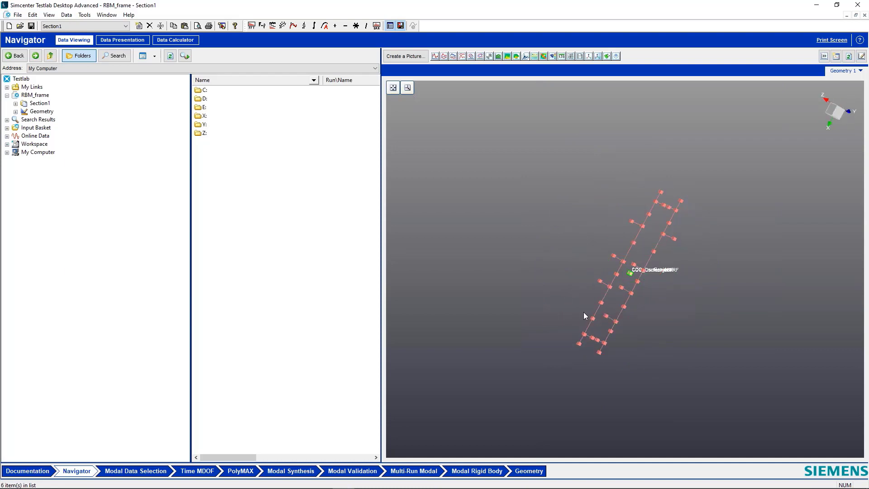
- Switch to the RBM tutorial 2021 - measurements project and open its Modal Validation worksheet
click(112, 16)
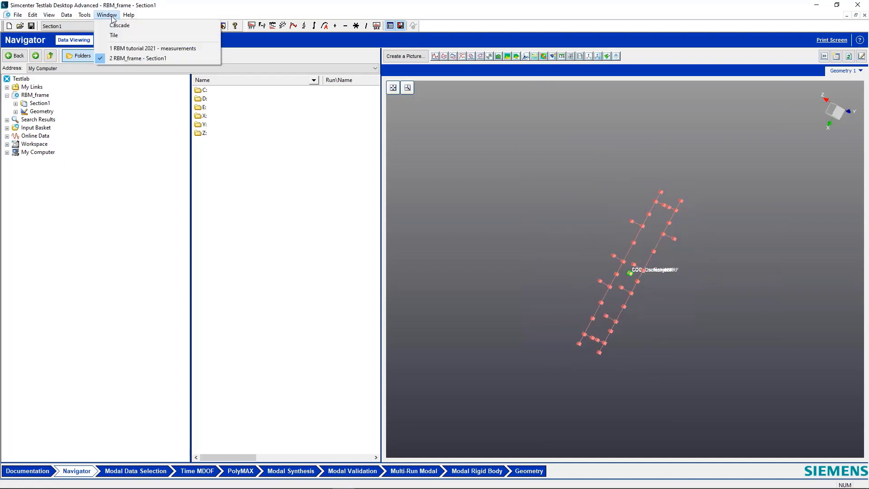
click(151, 49)
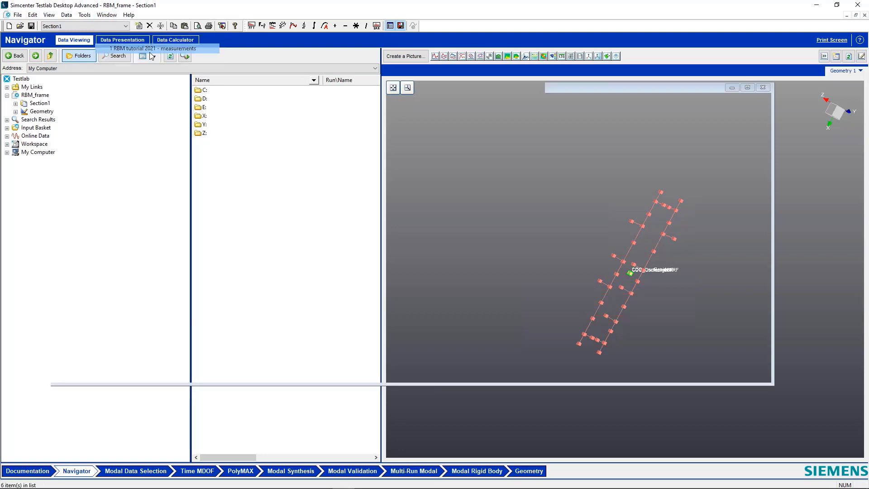
click(338, 471)
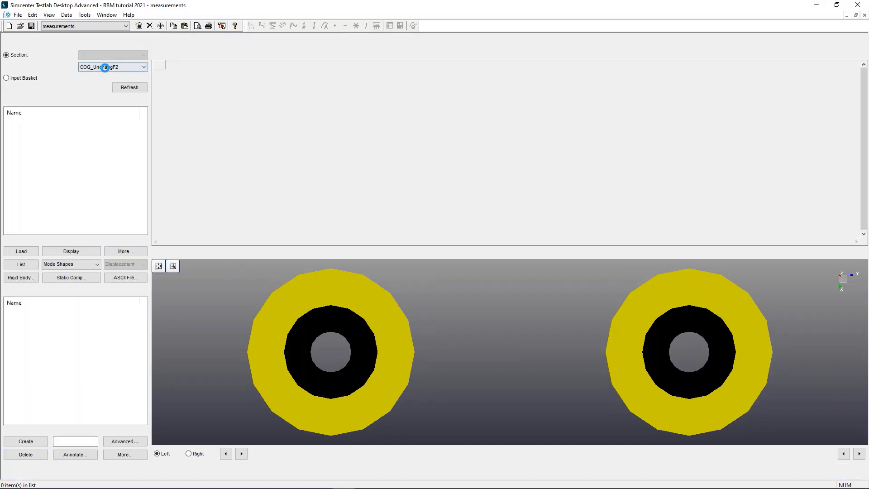
- Load the modes and residuals of the 2_flexible__modes processing into the workspace
click(105, 67)
click(111, 67)
click(111, 68)
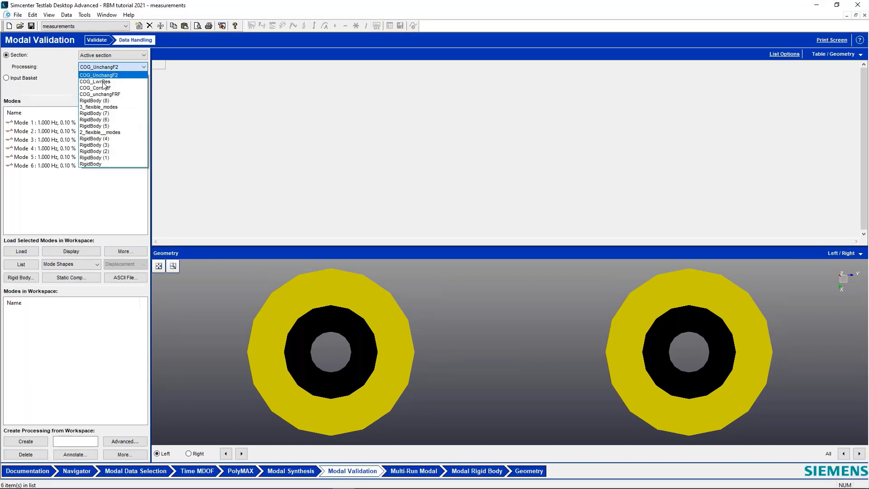
click(109, 132)
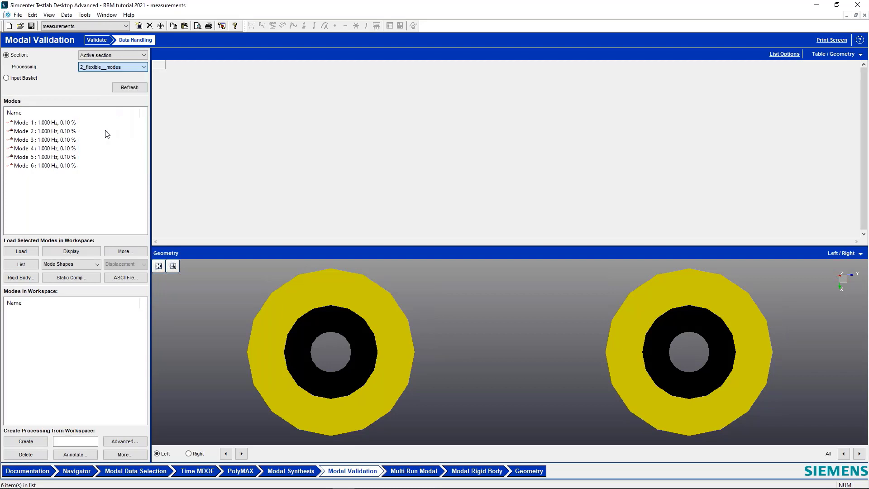
click(21, 251)
- Add all six 1.000 Hz rigid body modes of the COG_UnchangF2 processing to the workspace
click(109, 67)
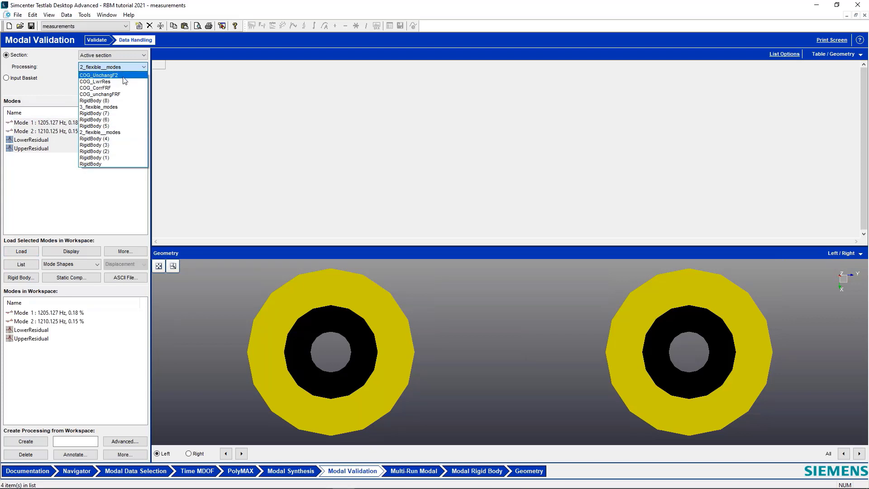
click(121, 75)
drag(84, 197, 45, 118)
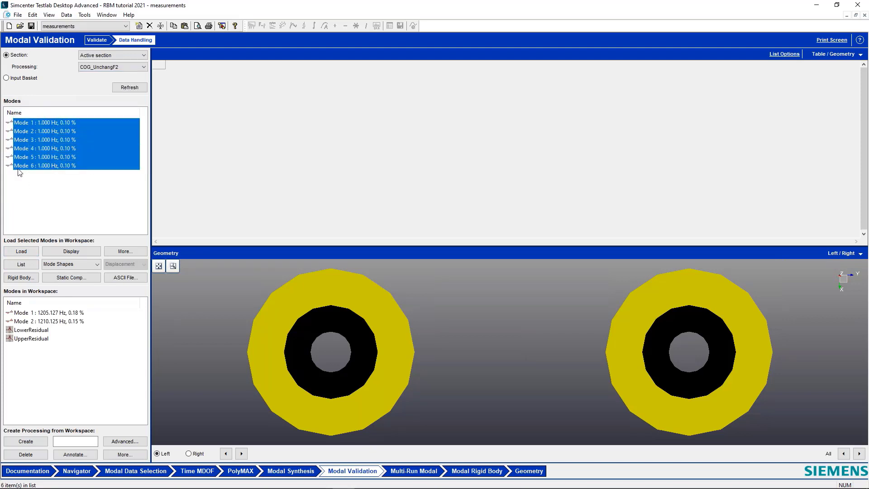
click(25, 252)
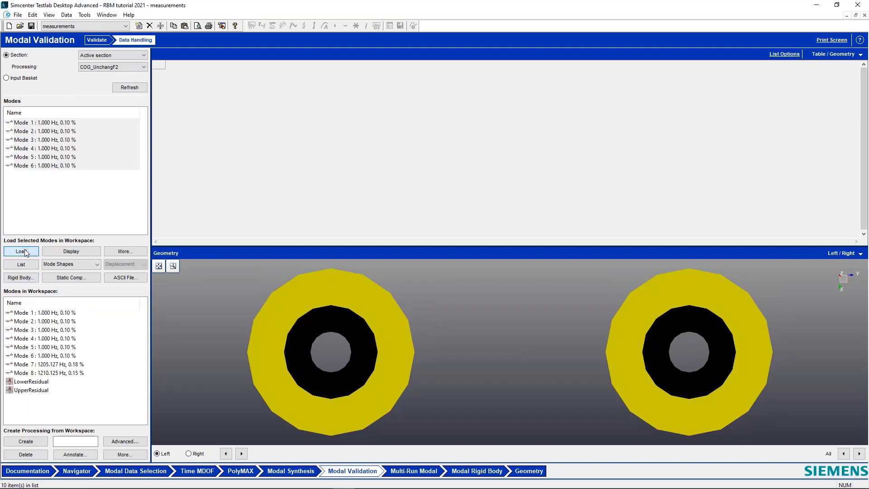
- Create a processing named Combined' from the modes in the workspace
click(76, 443)
text(Combined')
click(26, 441)
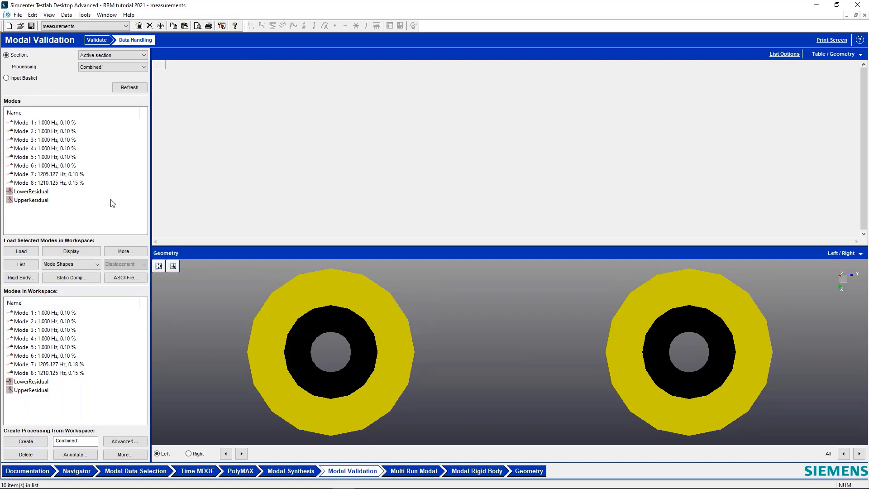
- Calculate static compensation modes from the upper residual terms with a frequency factor of 10 and the SVD method
click(70, 277)
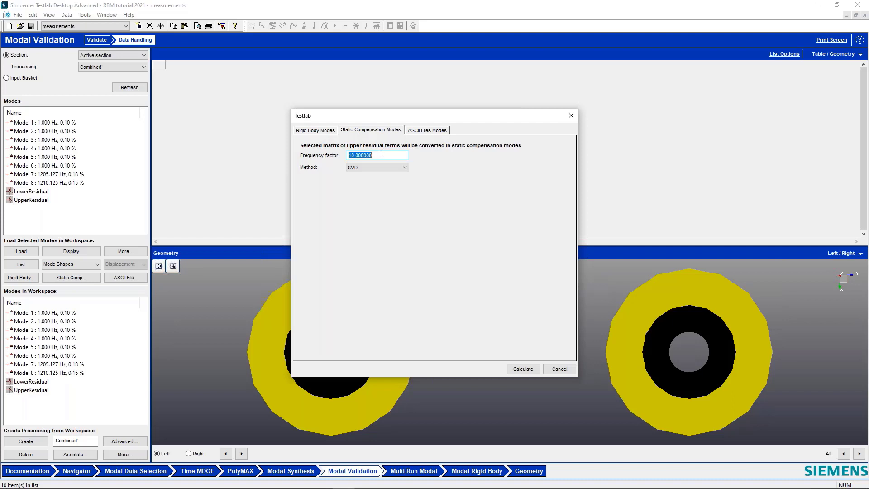
click(371, 173)
click(372, 168)
click(362, 180)
click(364, 168)
click(365, 173)
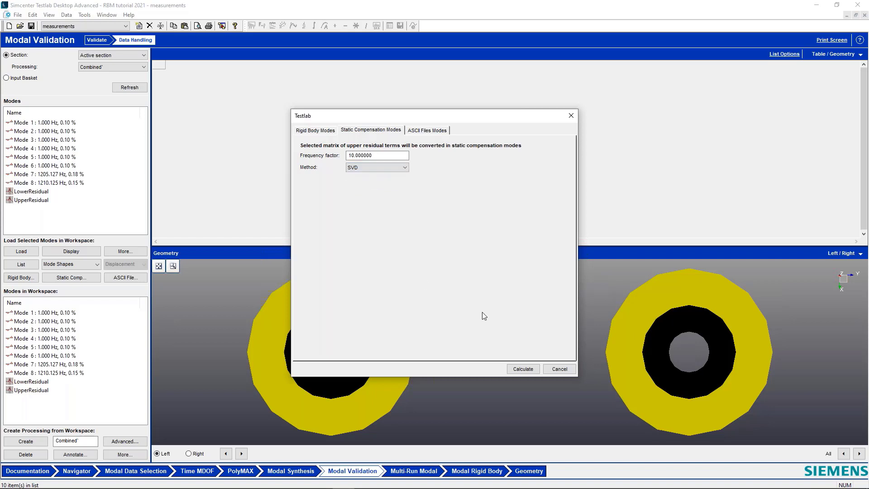
click(521, 369)
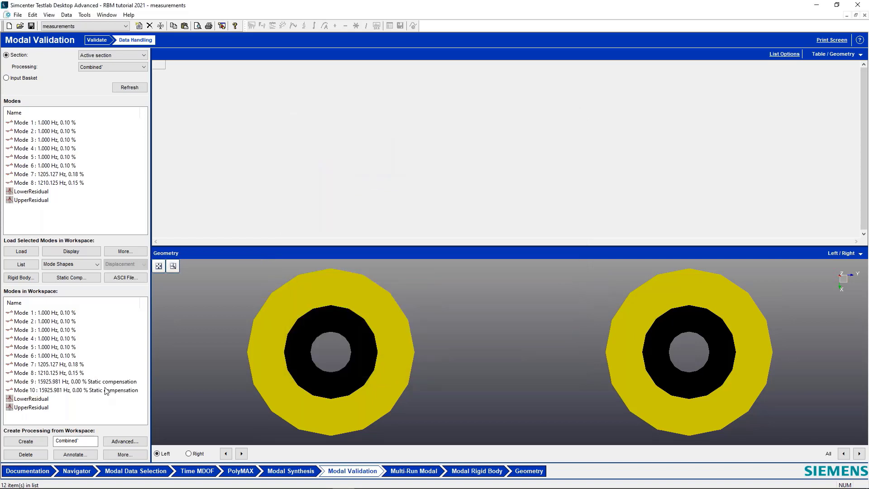
- Create another processing from the workspace modes, adding _Final to the processing name
click(85, 440)
text(_Final)
click(20, 443)
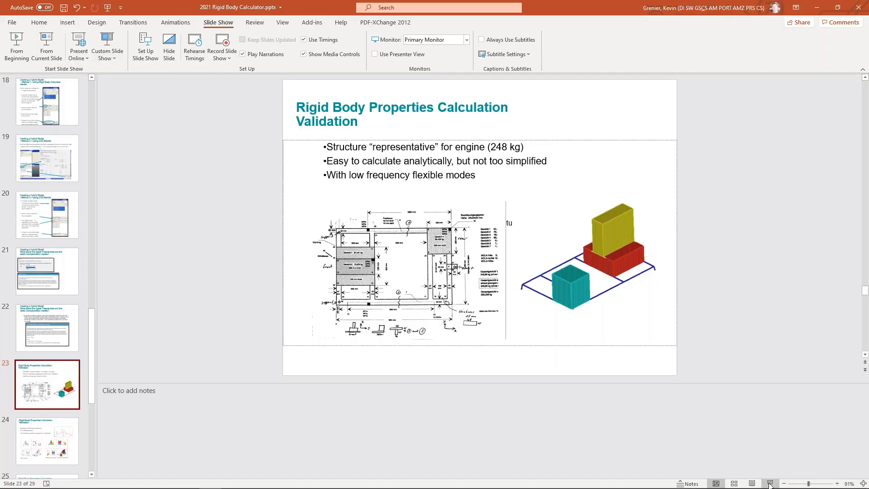
- In the 2021 Rigid Body Calculator presentation in PowerPoint, present from slide 23 and advance to the comparison of test methods with FE results
click(770, 484)
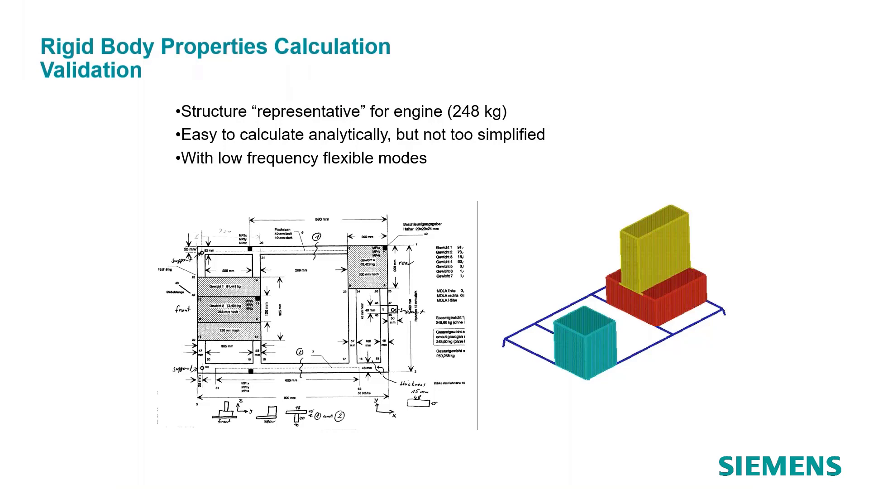
key(Right)
key(Right)
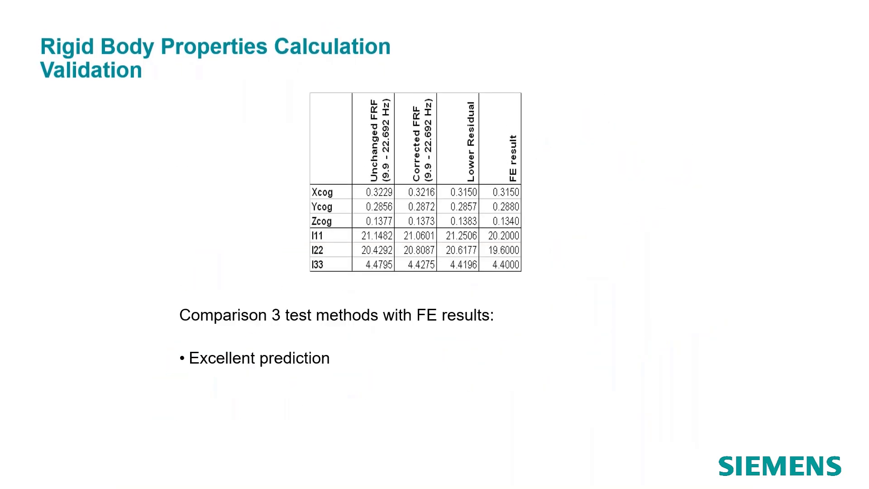